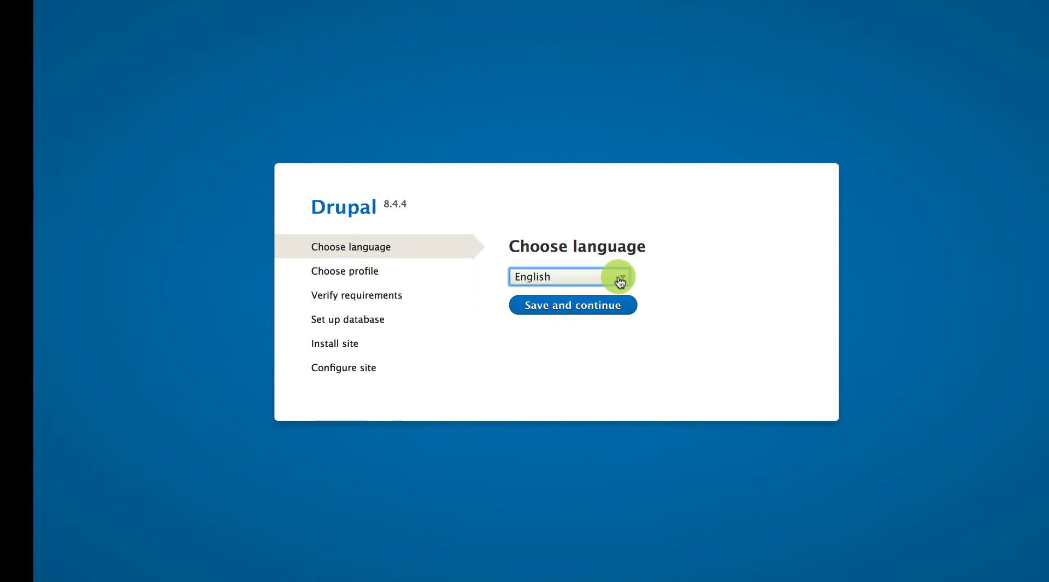
# Keep English as the installation language and continue the Drupal setup
pyautogui.click(618, 281)
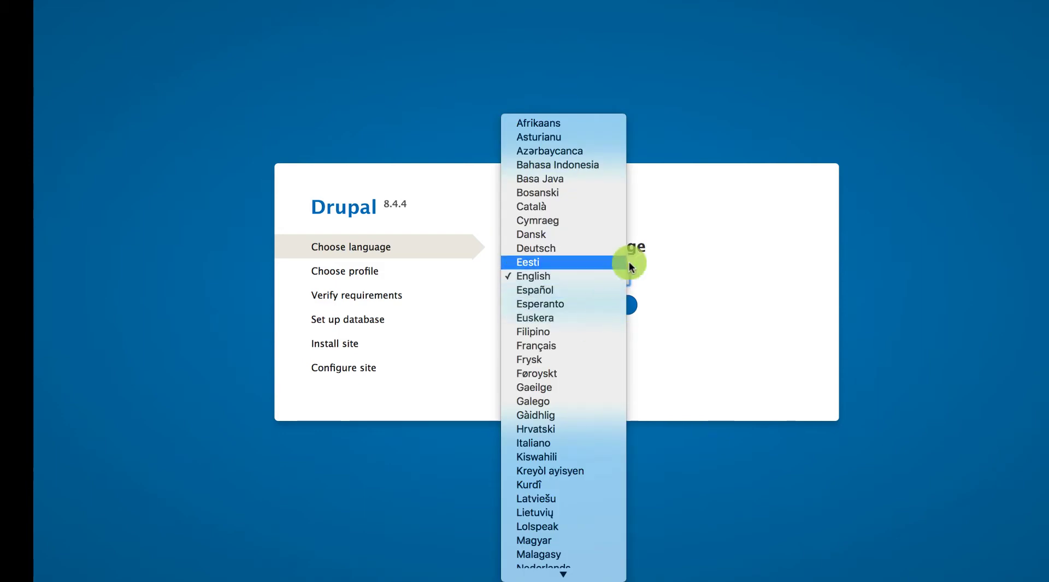
pyautogui.click(669, 240)
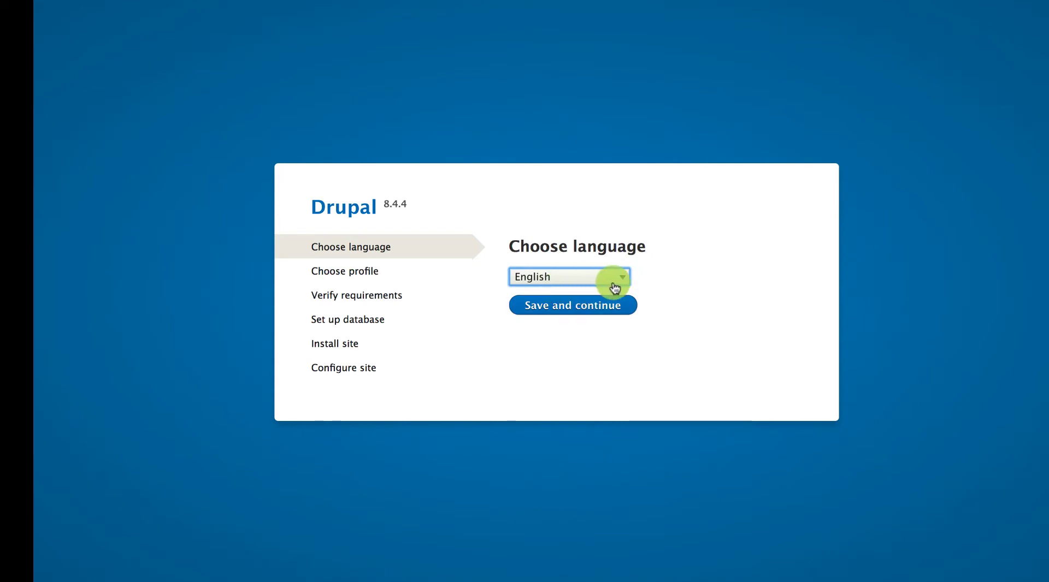
pyautogui.click(588, 317)
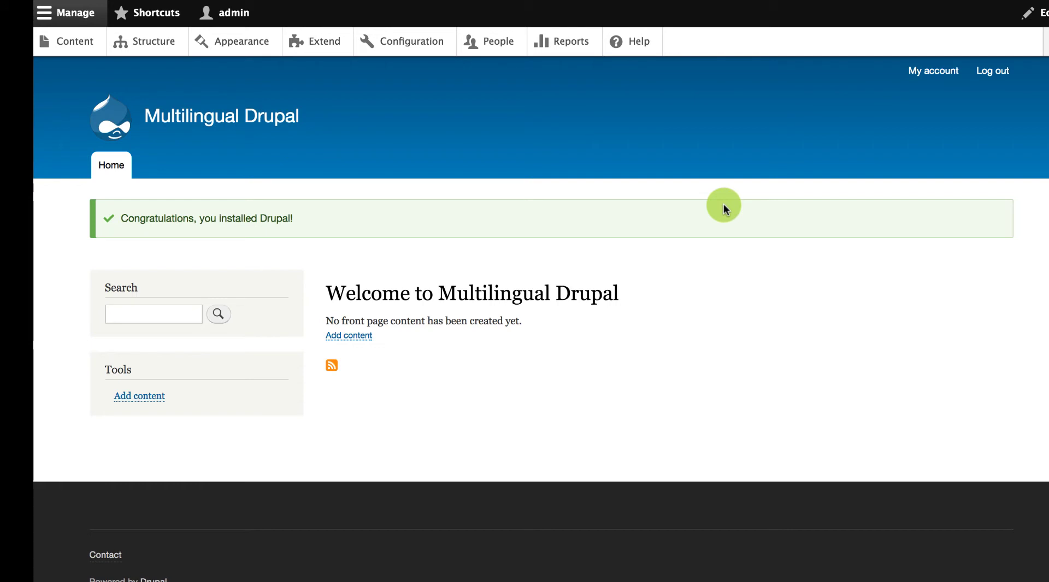
# Install the four multilingual modules: Configuration Translation, Content Translation, Interface Translation and Language
pyautogui.click(329, 48)
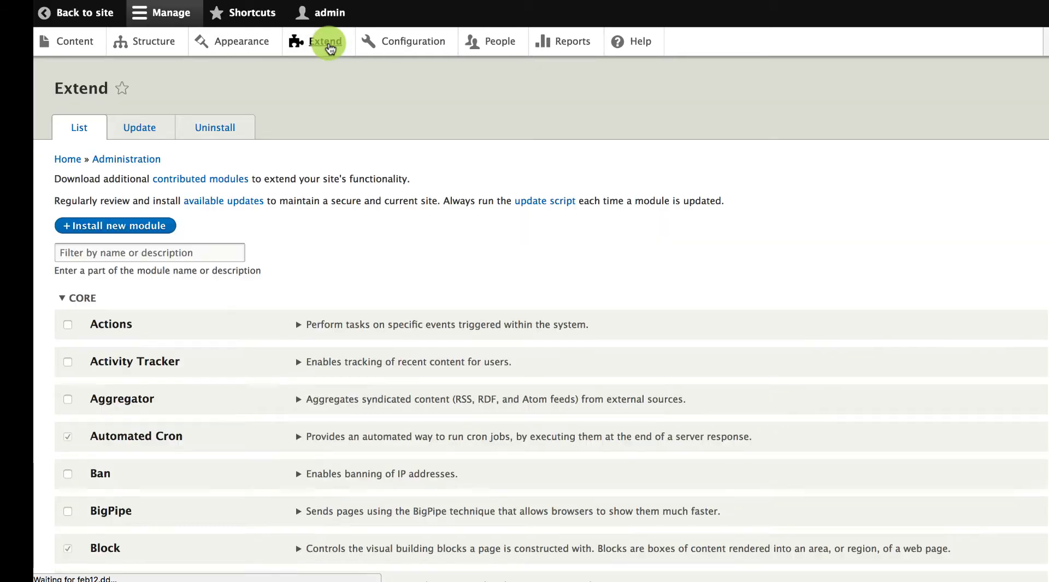
pyautogui.scroll(-15, 290, 356)
pyautogui.scroll(-20, 290, 356)
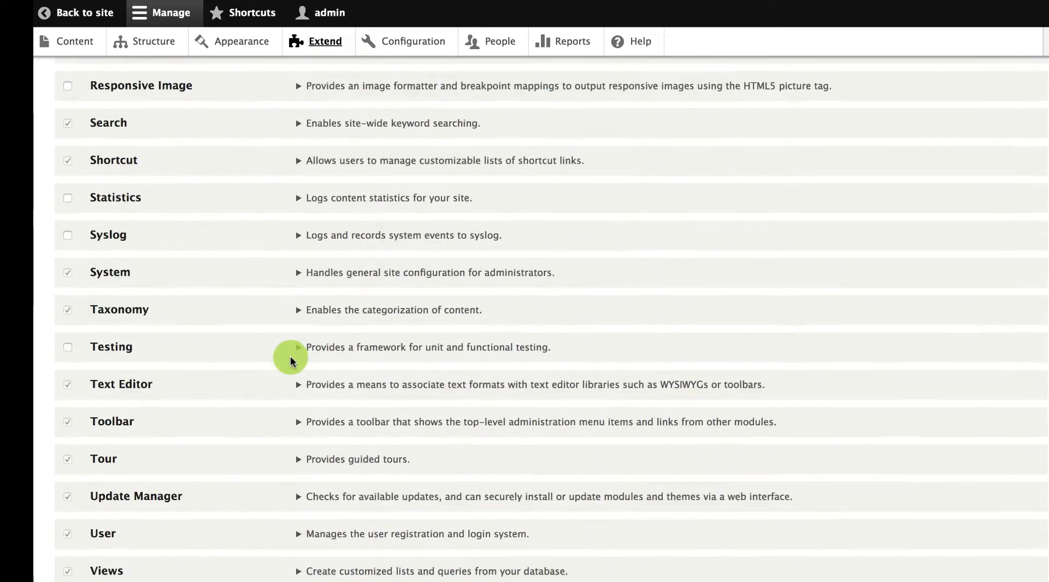
pyautogui.scroll(-5, 290, 355)
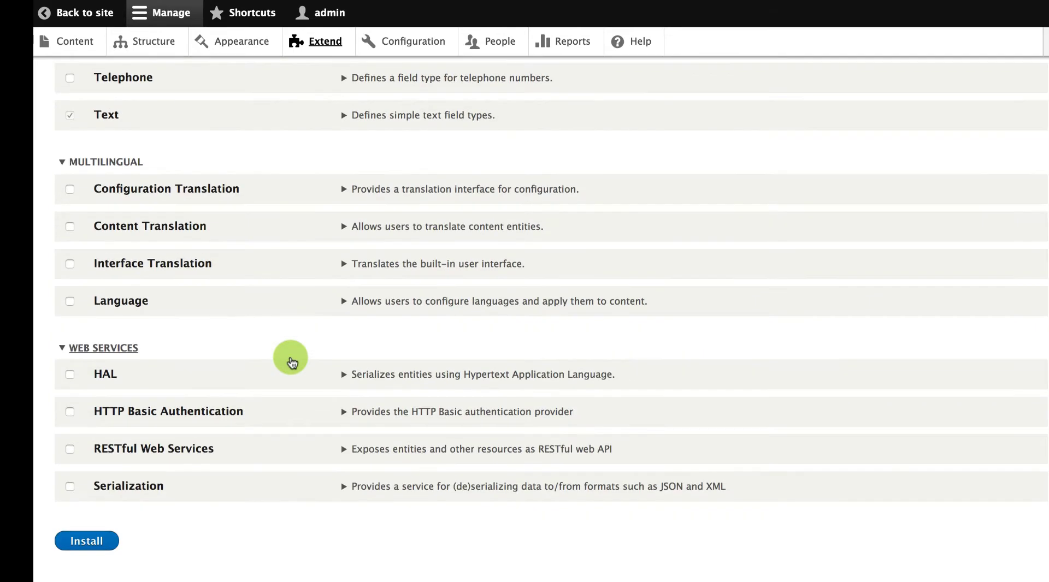
pyautogui.click(69, 189)
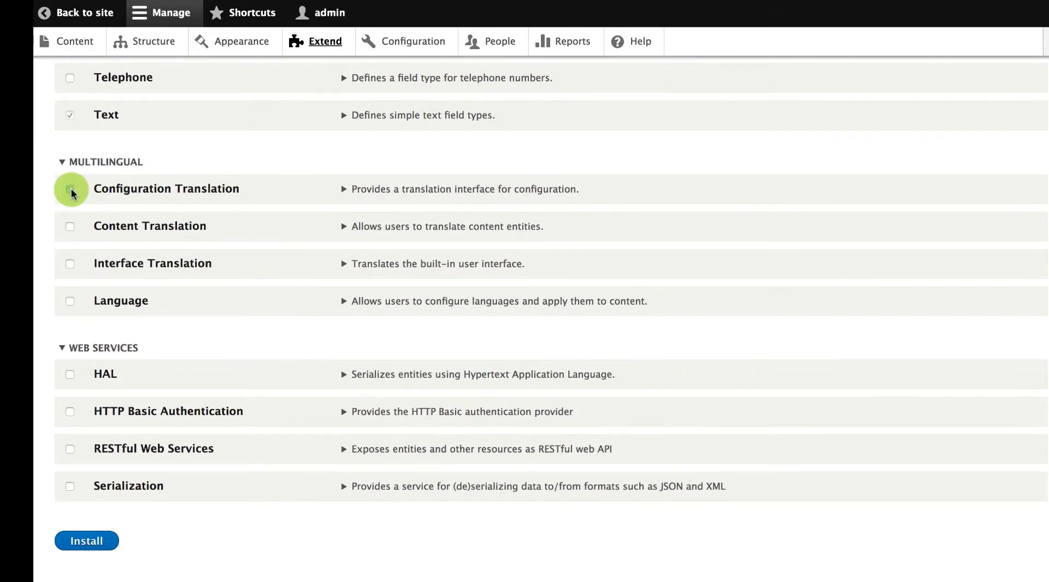
pyautogui.click(70, 227)
pyautogui.click(70, 264)
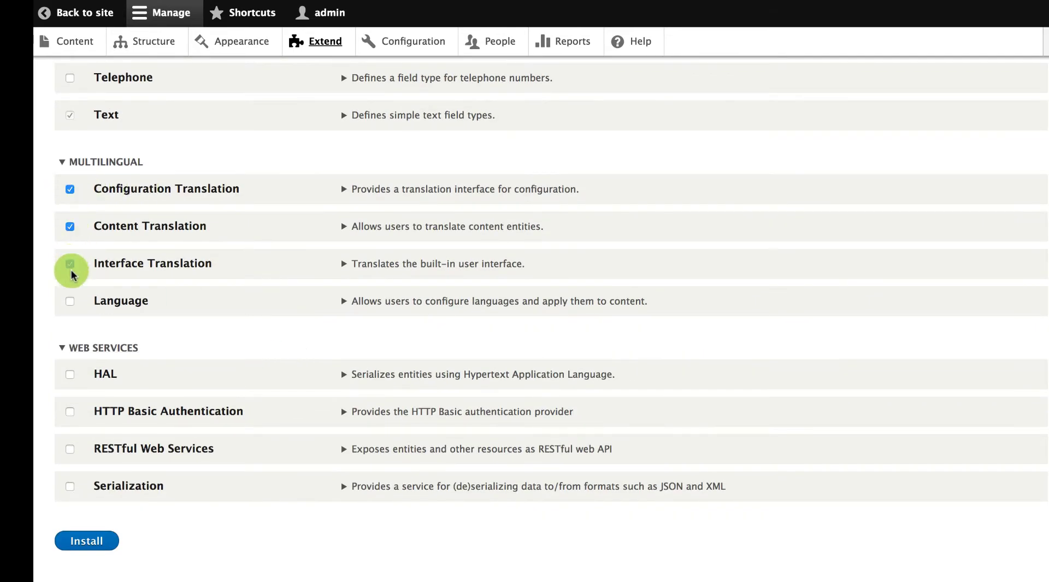
pyautogui.click(70, 301)
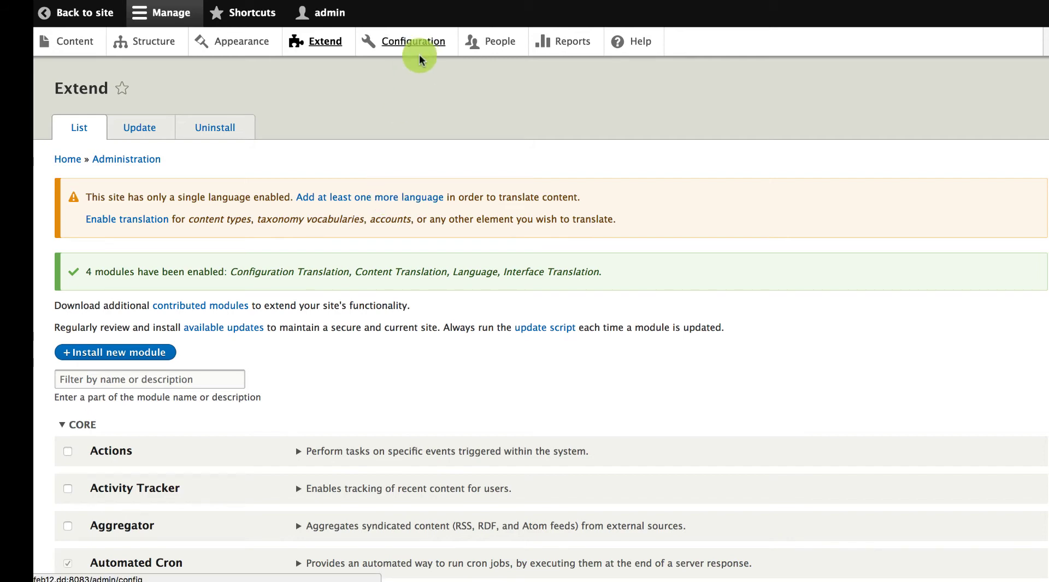
# Add French to the site's configured languages
pyautogui.click(398, 195)
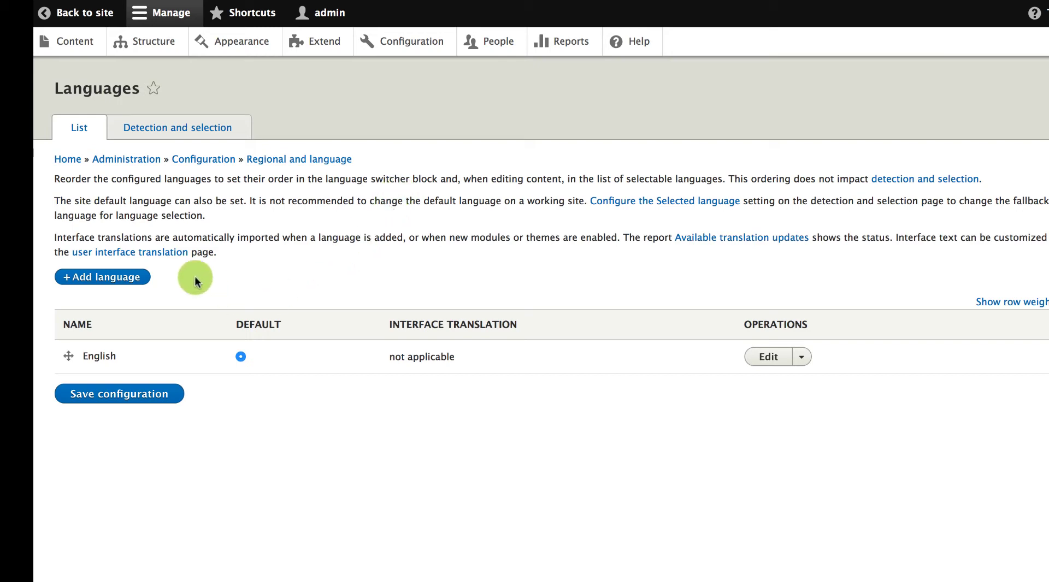
pyautogui.click(139, 278)
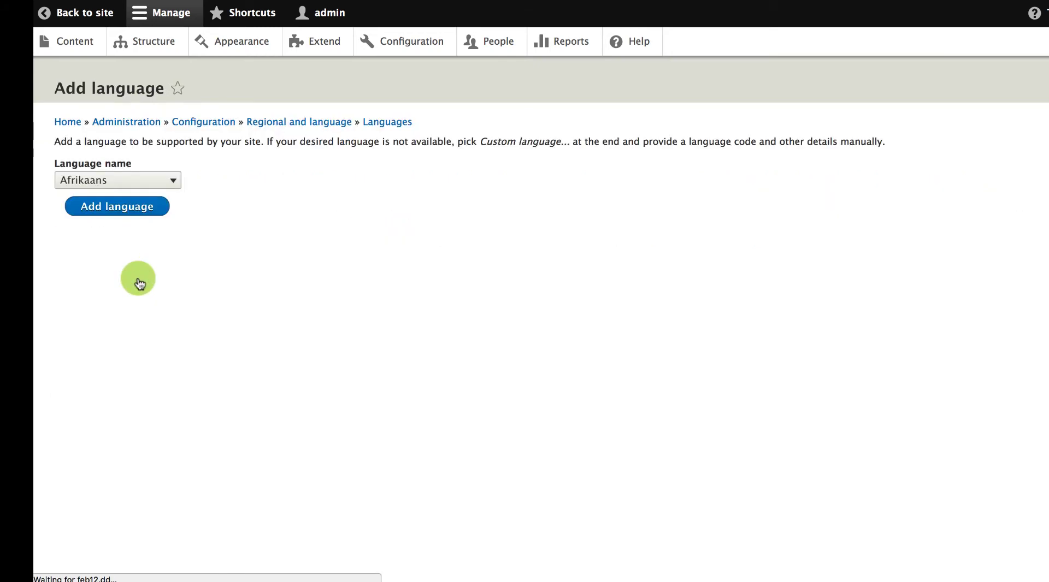
pyautogui.click(176, 182)
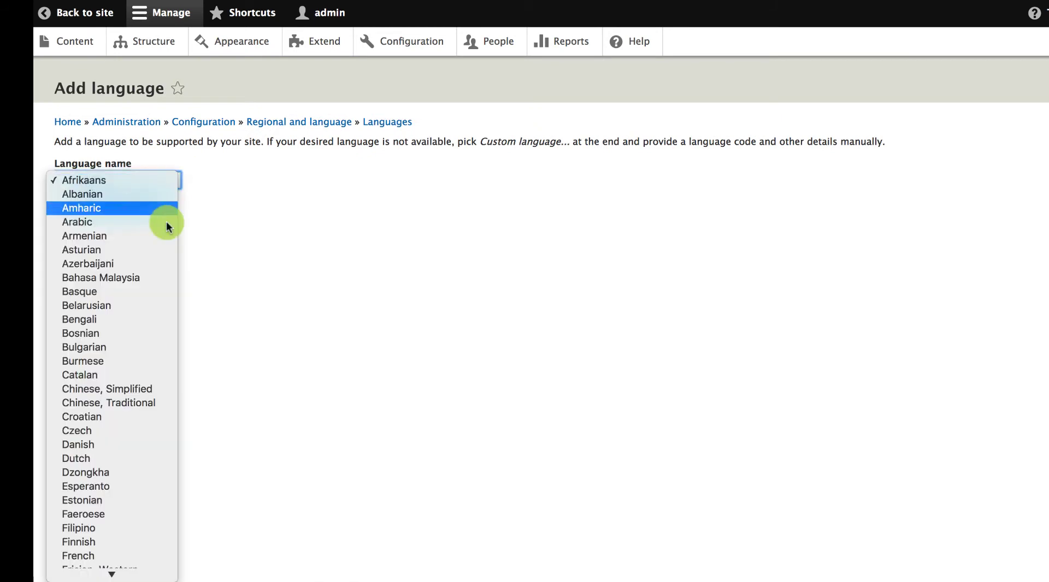
pyautogui.scroll(-5, 149, 378)
pyautogui.scroll(-10, 149, 379)
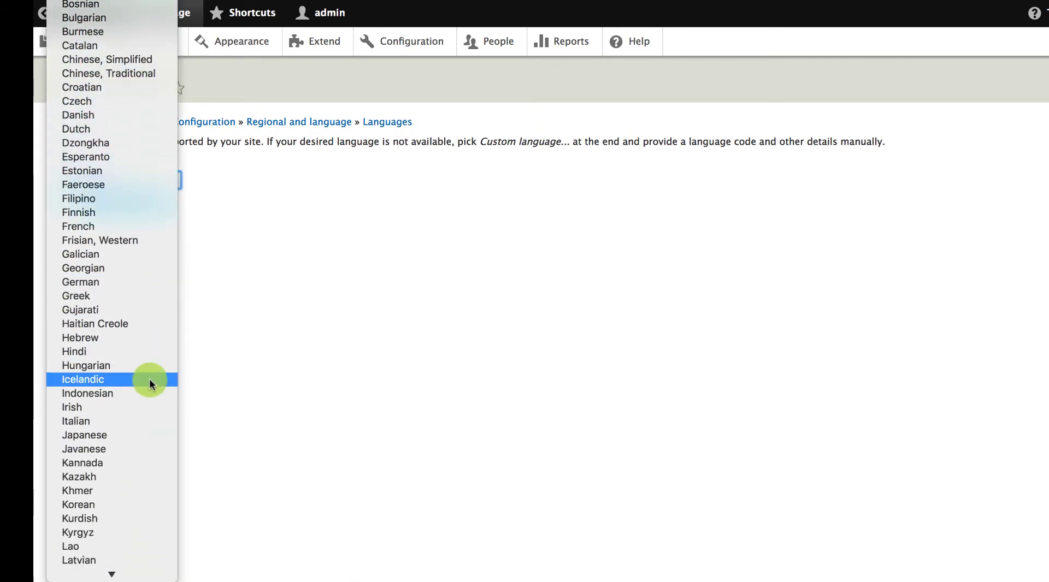
pyautogui.scroll(-4, 150, 378)
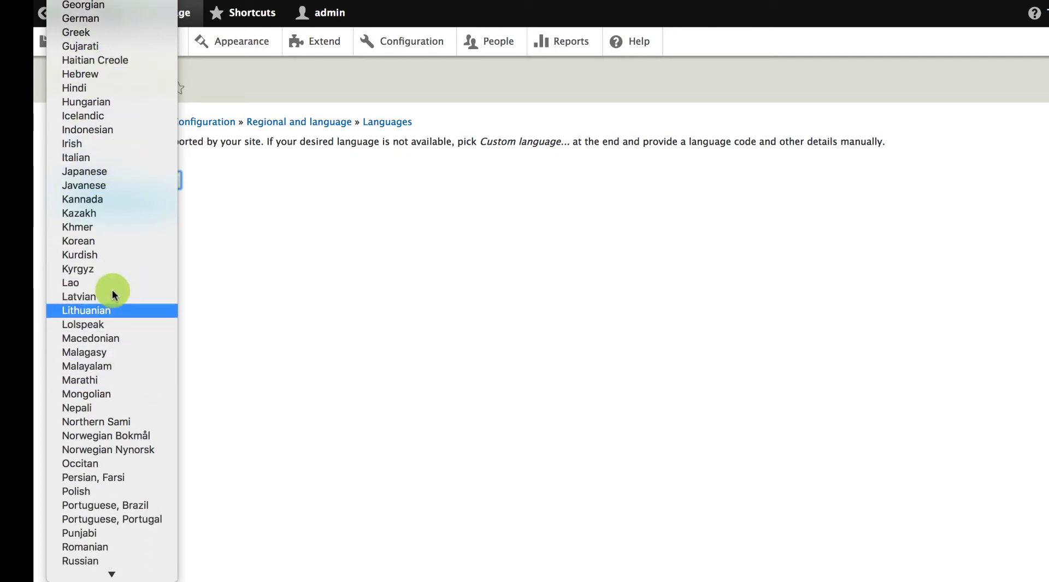
pyautogui.scroll(11, 112, 247)
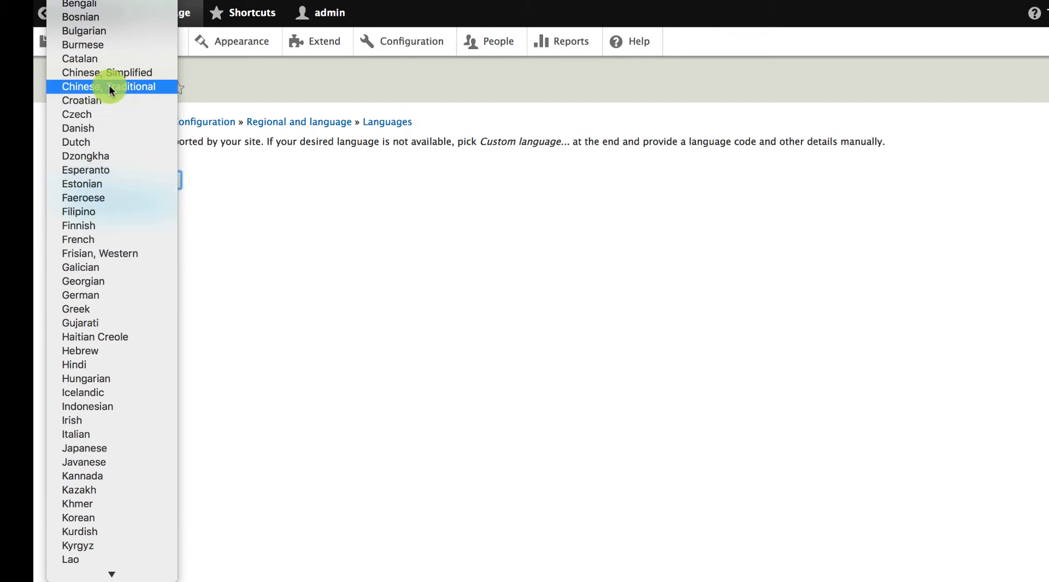
pyautogui.press('Escape')
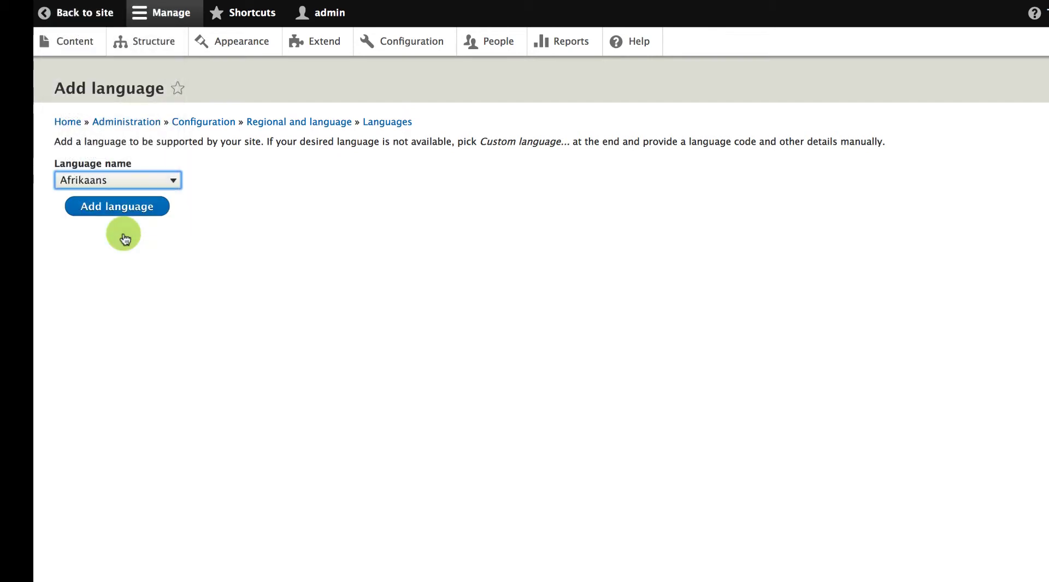
pyautogui.click(133, 212)
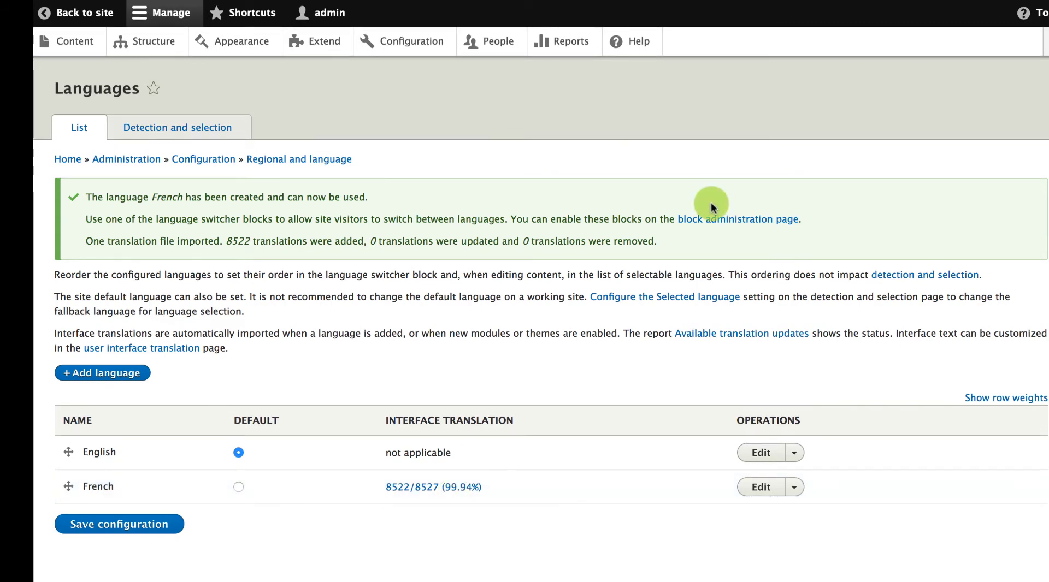
# Set the English path prefix to "en" in the URL language detection configuration and save it
pyautogui.click(192, 130)
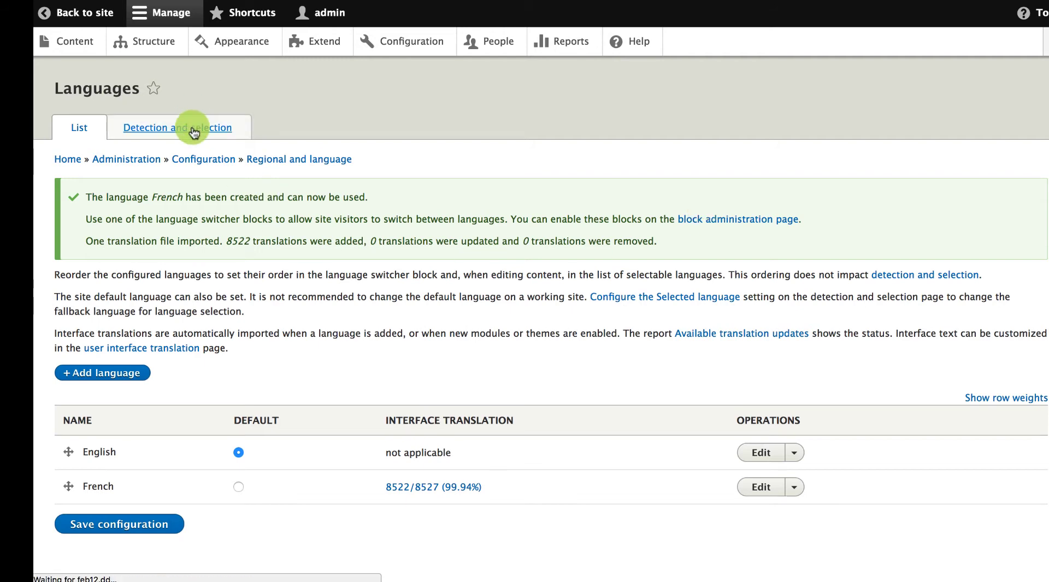
pyautogui.scroll(-2, 207, 257)
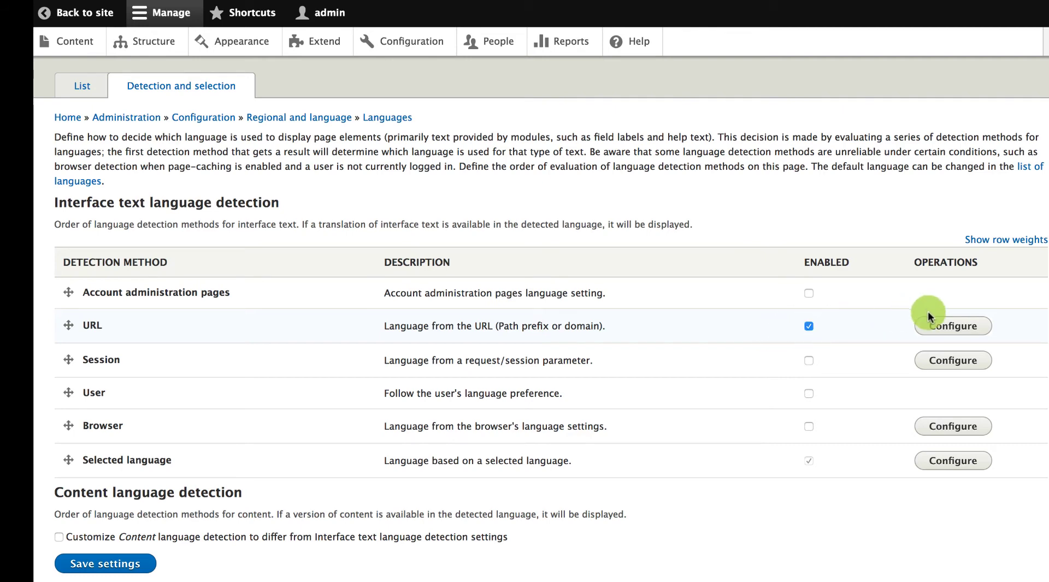
pyautogui.click(929, 325)
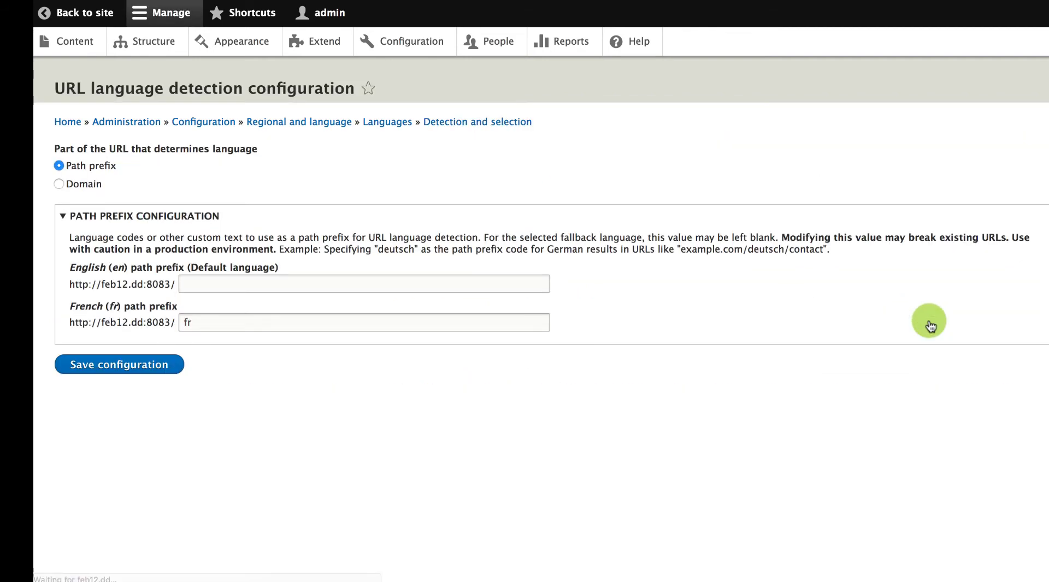
pyautogui.click(448, 283)
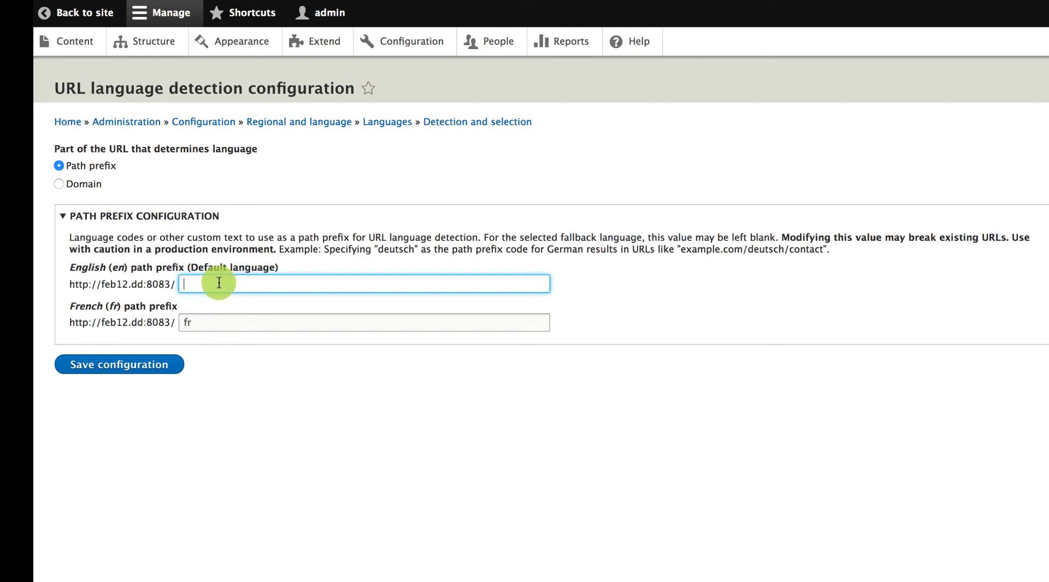
pyautogui.write('en')
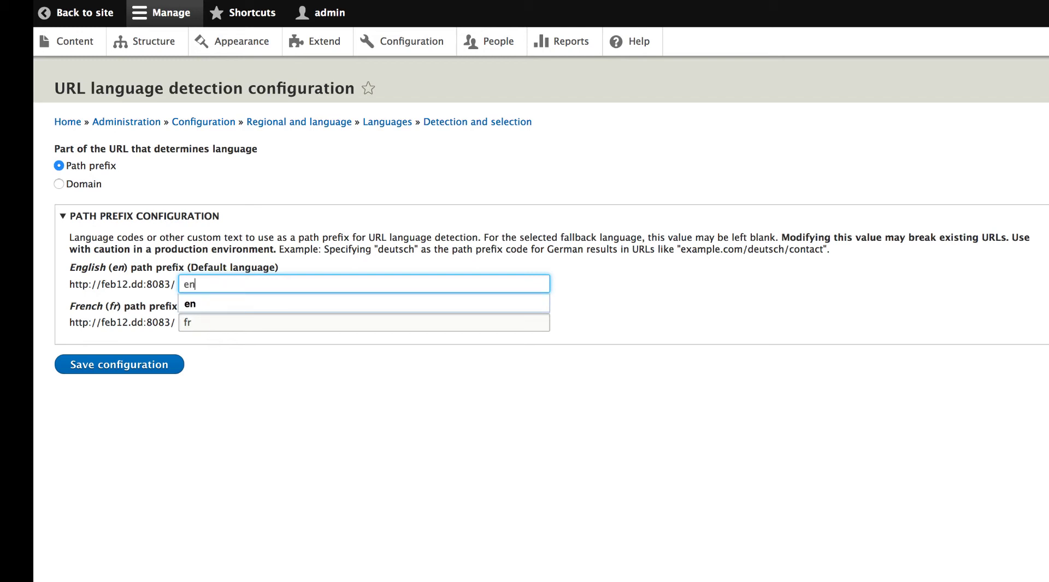
pyautogui.click(232, 304)
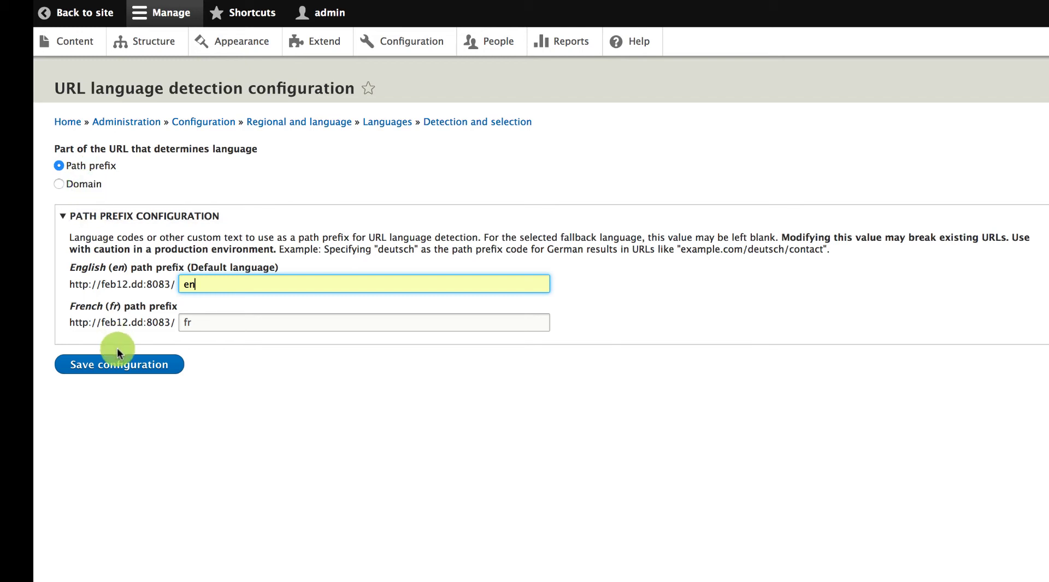
pyautogui.click(120, 365)
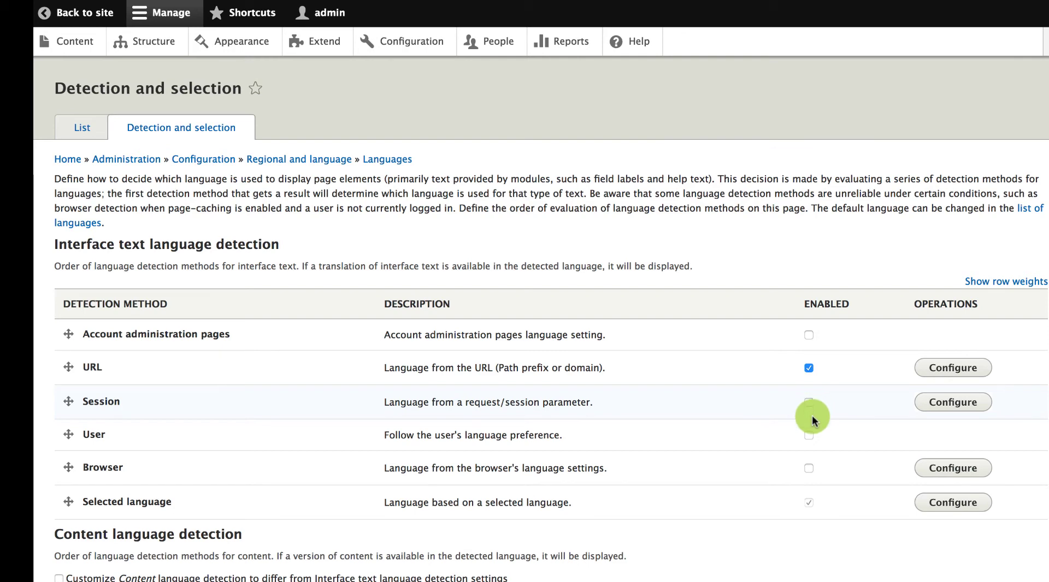
pyautogui.click(809, 468)
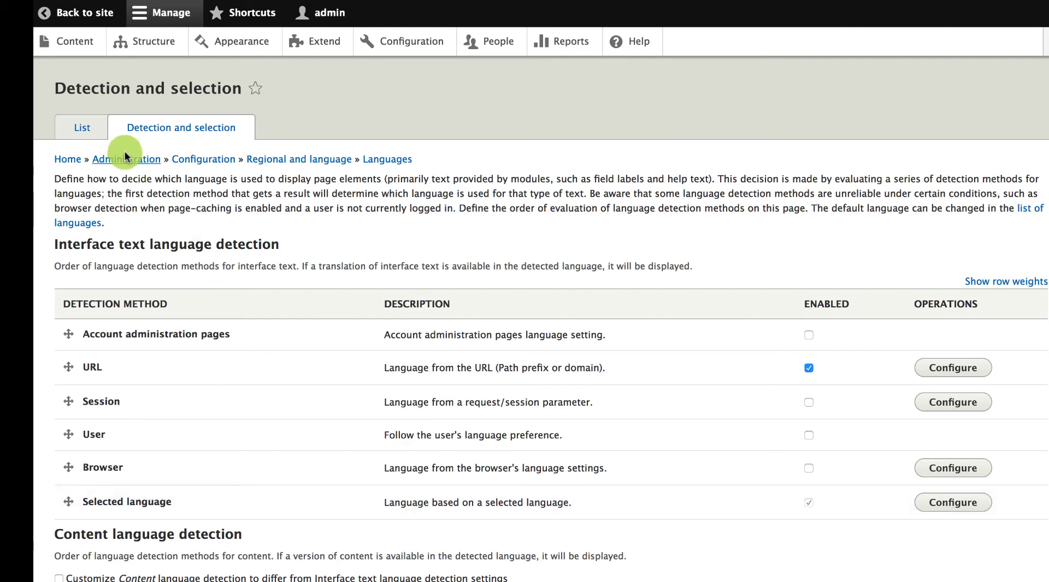
pyautogui.click(80, 132)
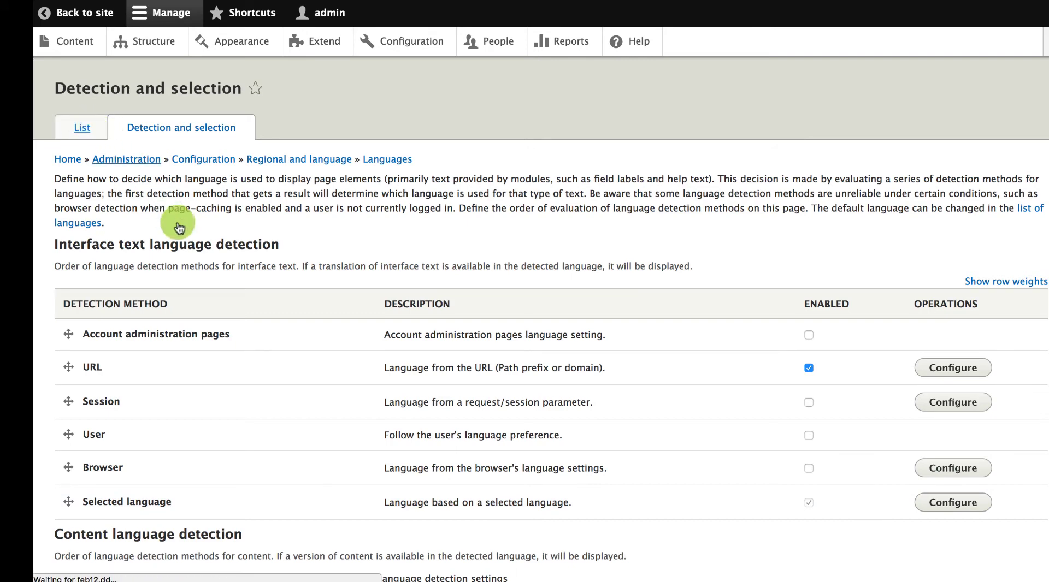
pyautogui.click(211, 134)
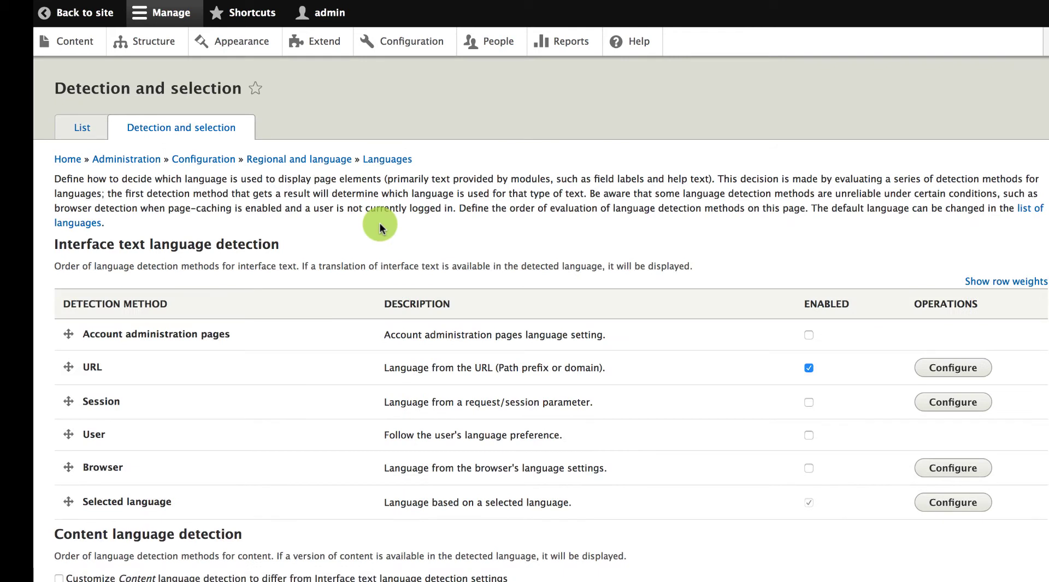
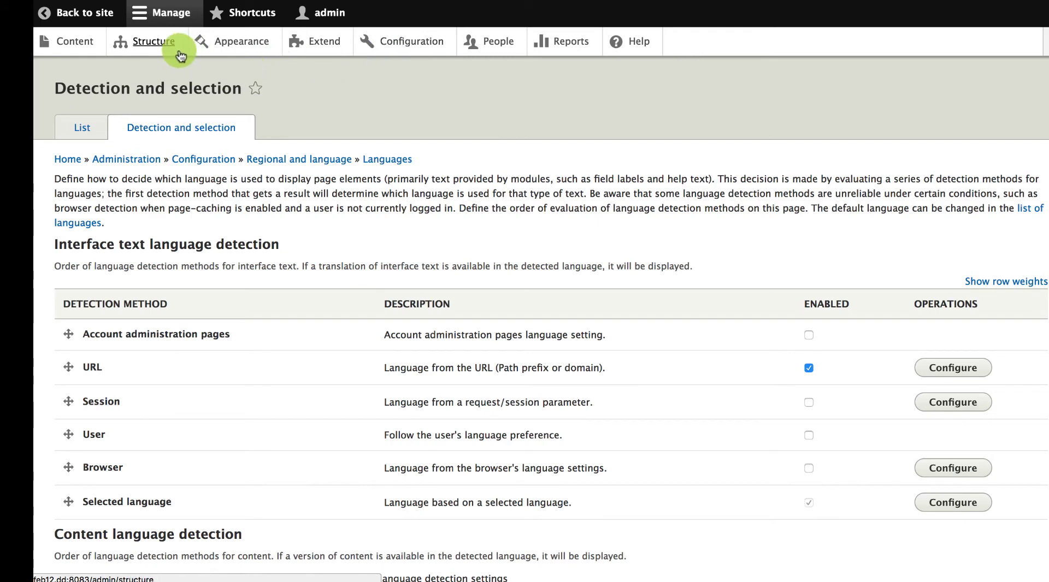
# Choose the Language switcher block for placement in the Bartik theme's Header region
pyautogui.click(164, 53)
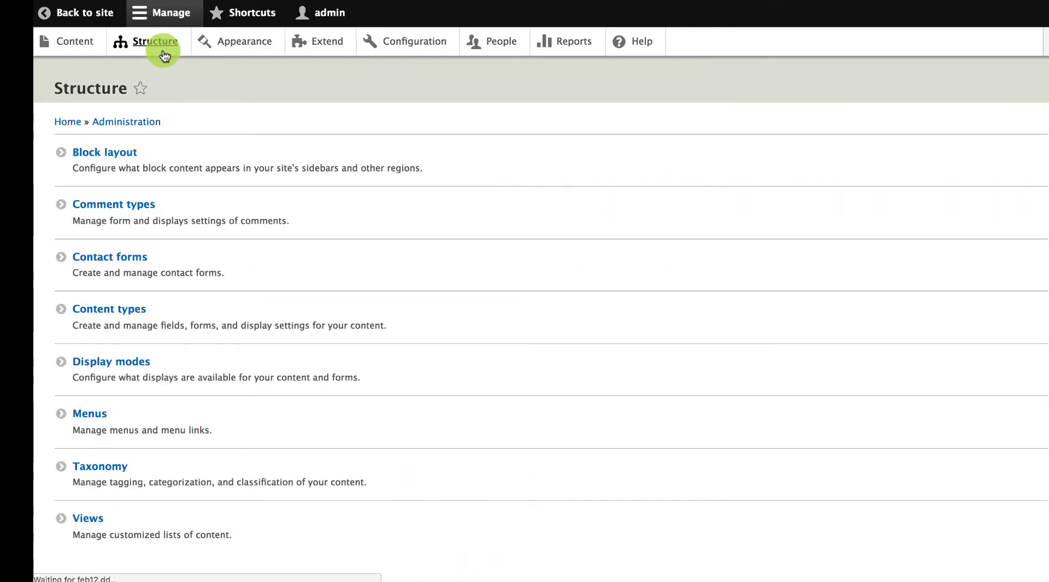
pyautogui.click(132, 159)
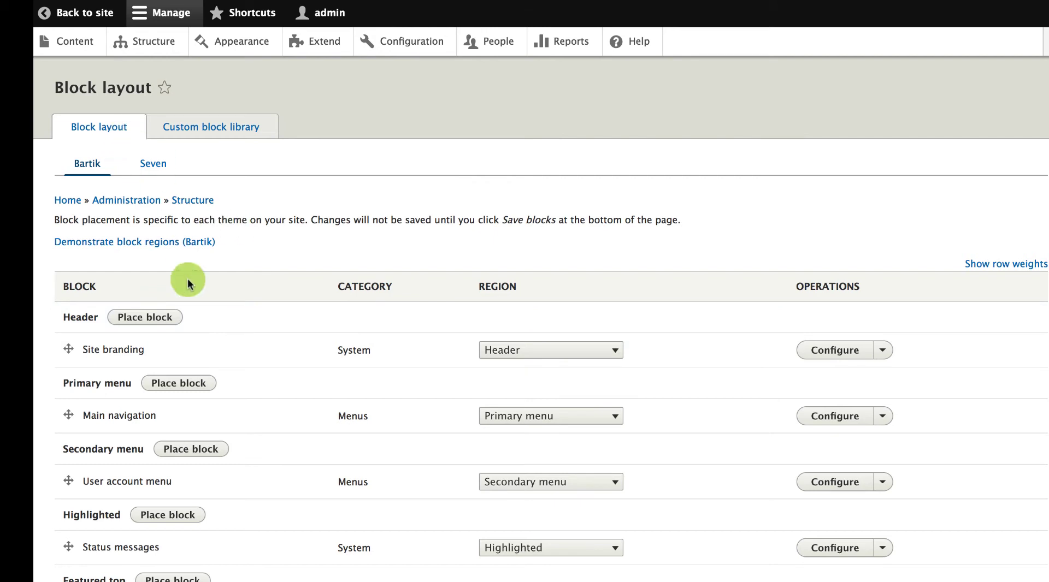
pyautogui.scroll(-3, 184, 327)
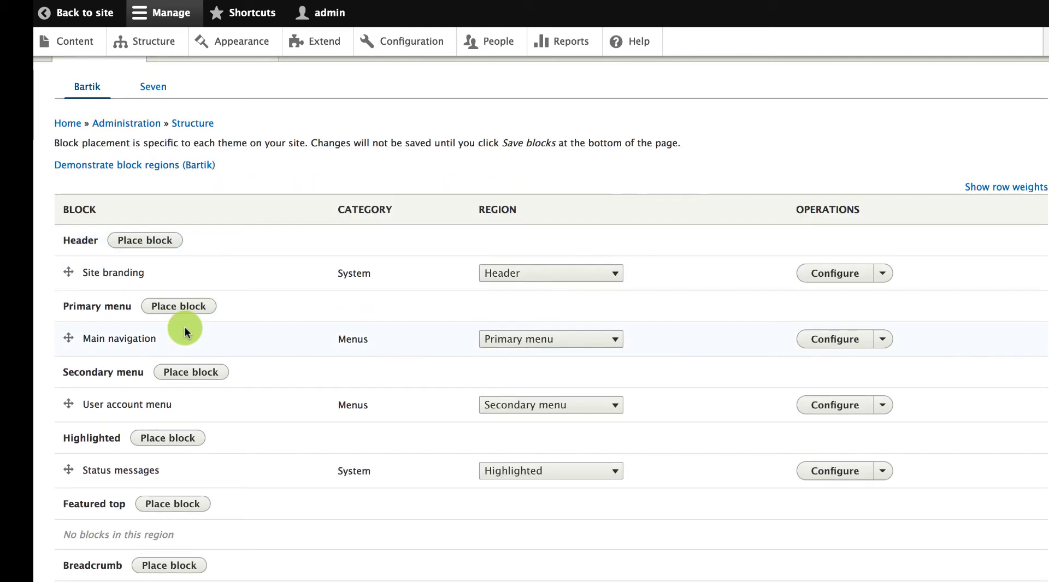
pyautogui.click(149, 240)
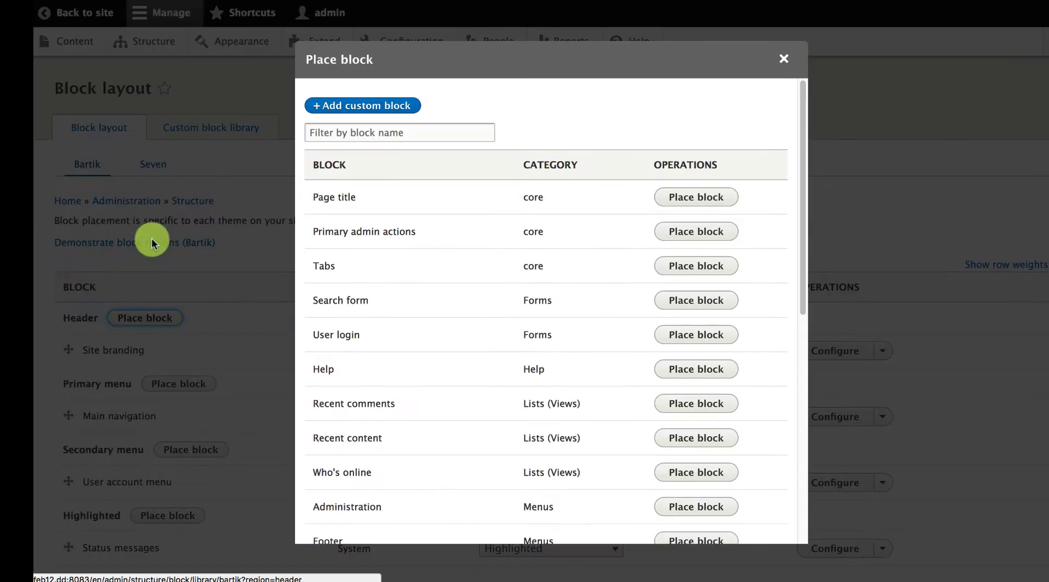
pyautogui.scroll(-5, 484, 455)
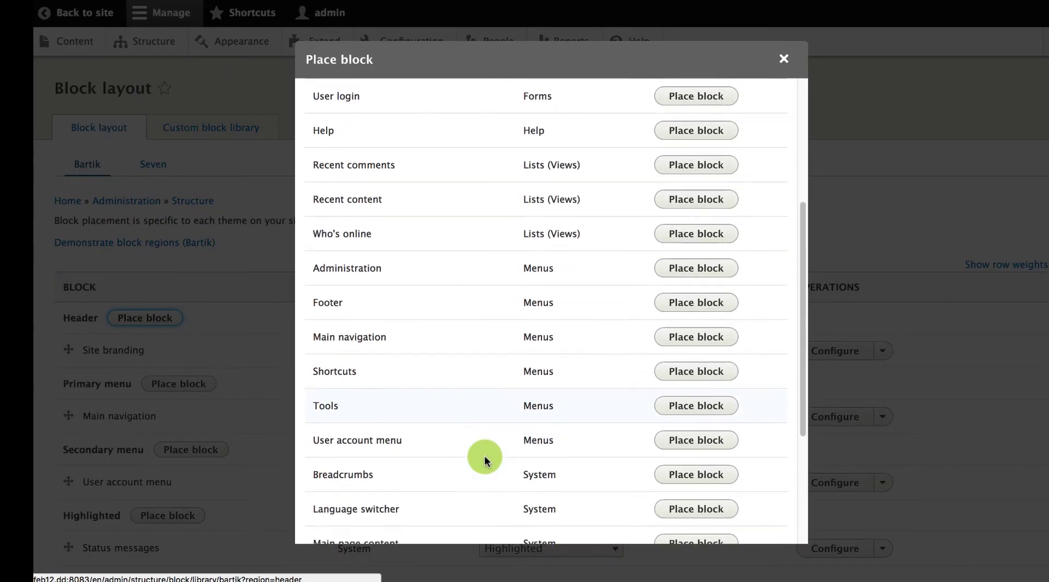
pyautogui.scroll(-1, 484, 455)
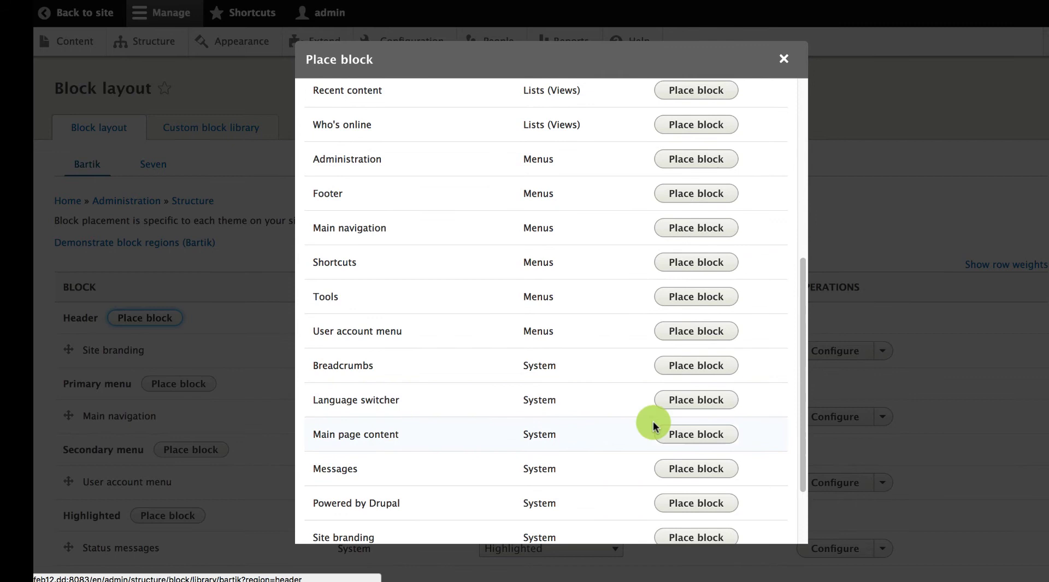
pyautogui.click(681, 405)
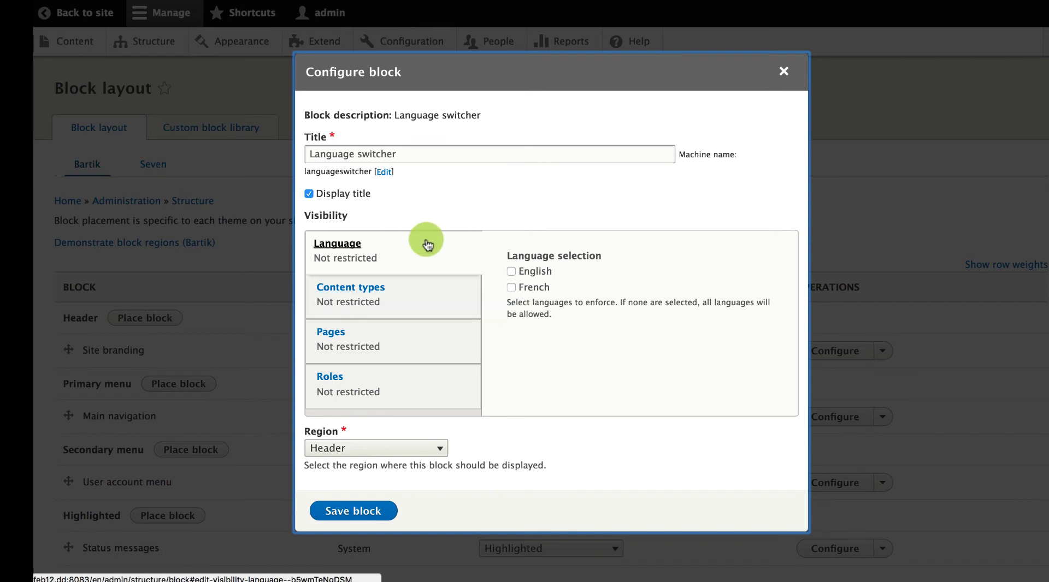
# Turn off the Language switcher block's title display and save the block in the Header region
pyautogui.click(365, 193)
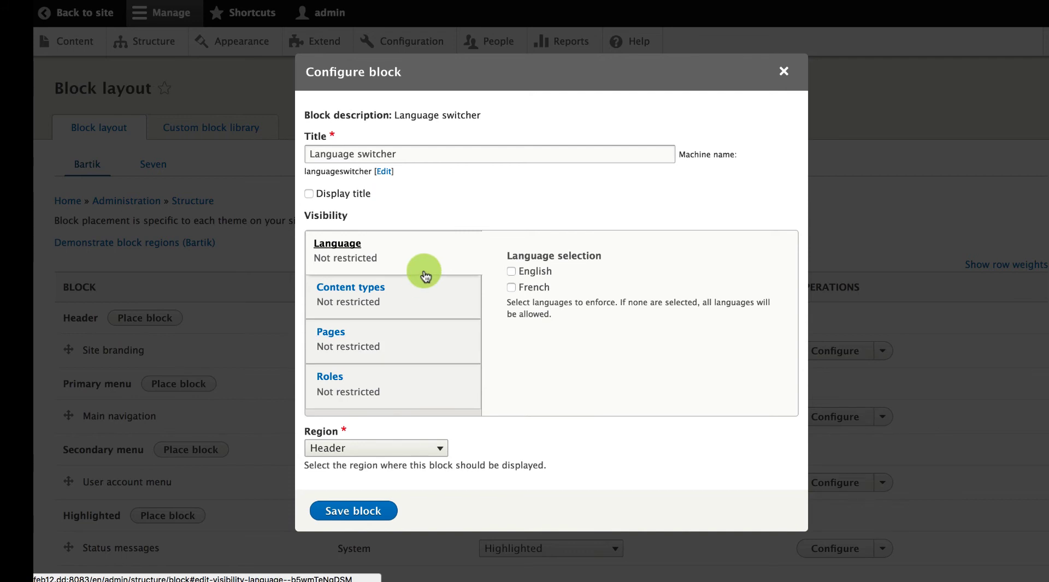
pyautogui.click(427, 288)
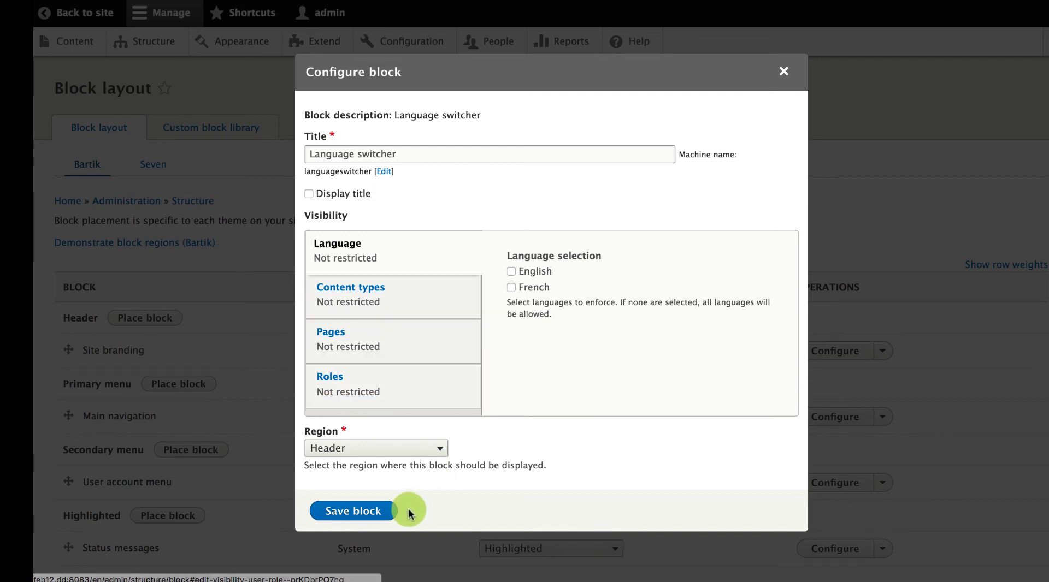
pyautogui.click(380, 516)
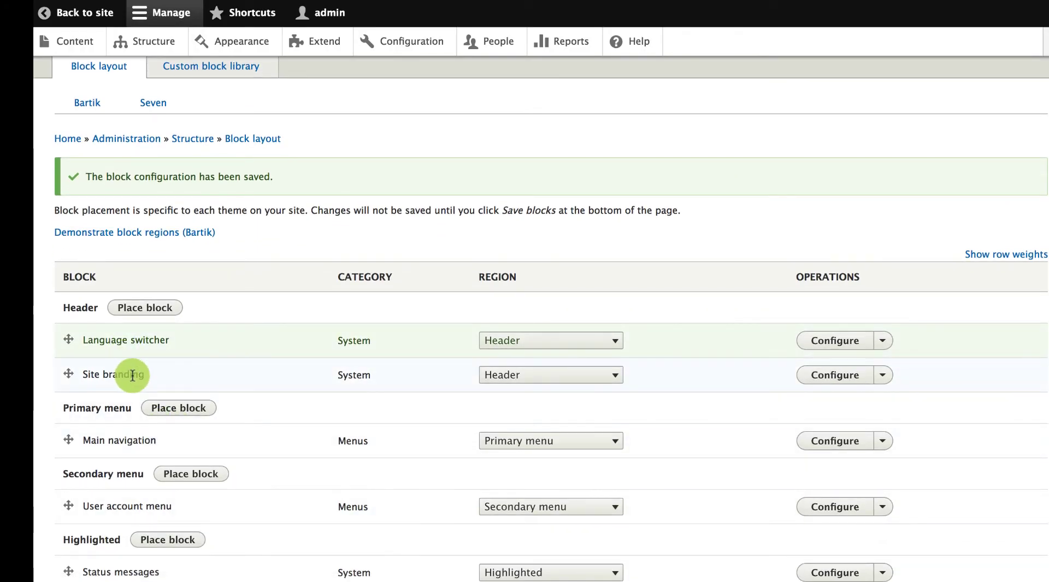
# Test the language switcher on the site's front page by switching to French and back to English
pyautogui.click(87, 26)
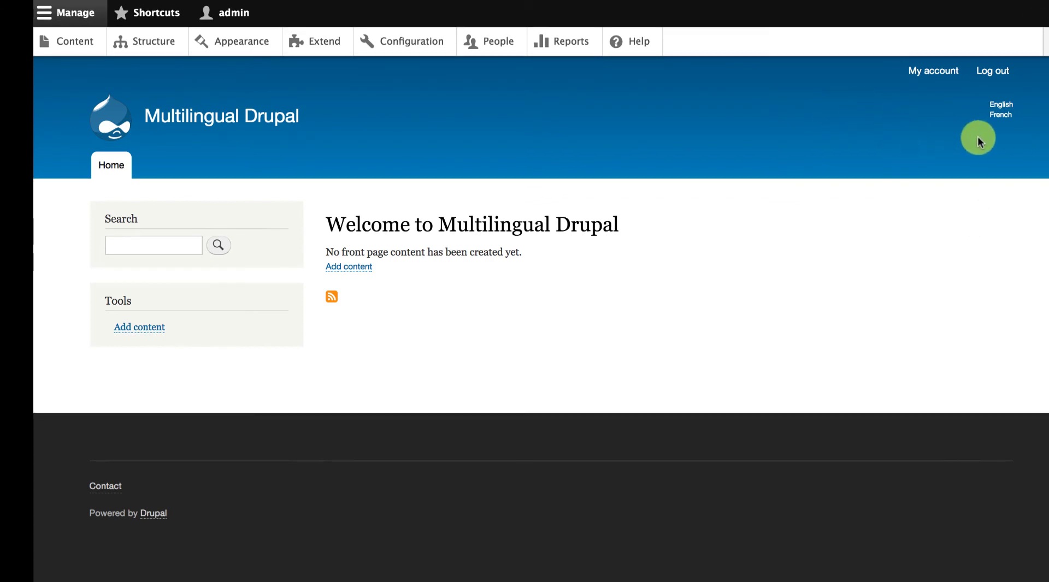
pyautogui.click(1005, 117)
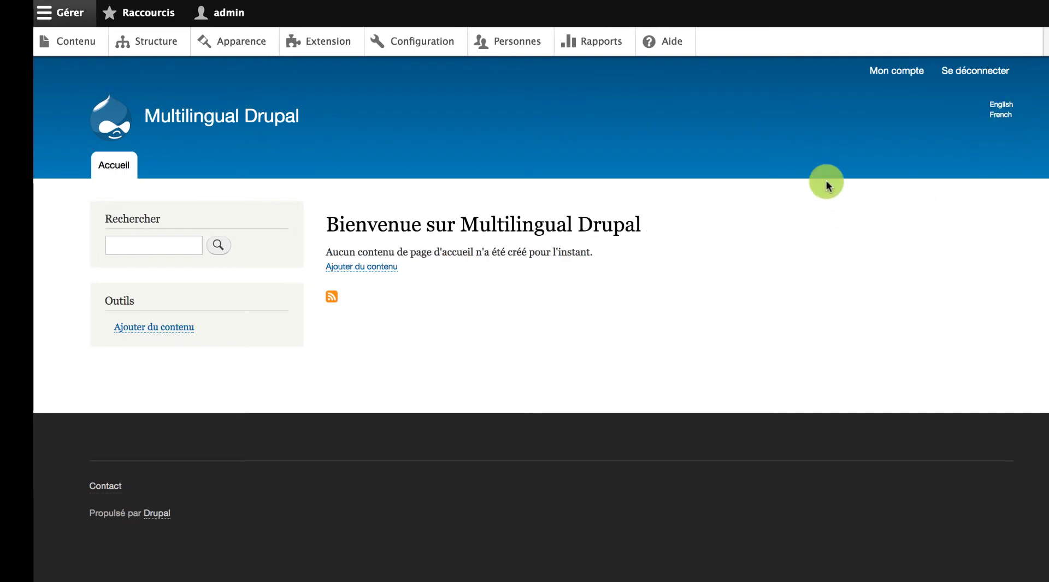
pyautogui.click(1000, 105)
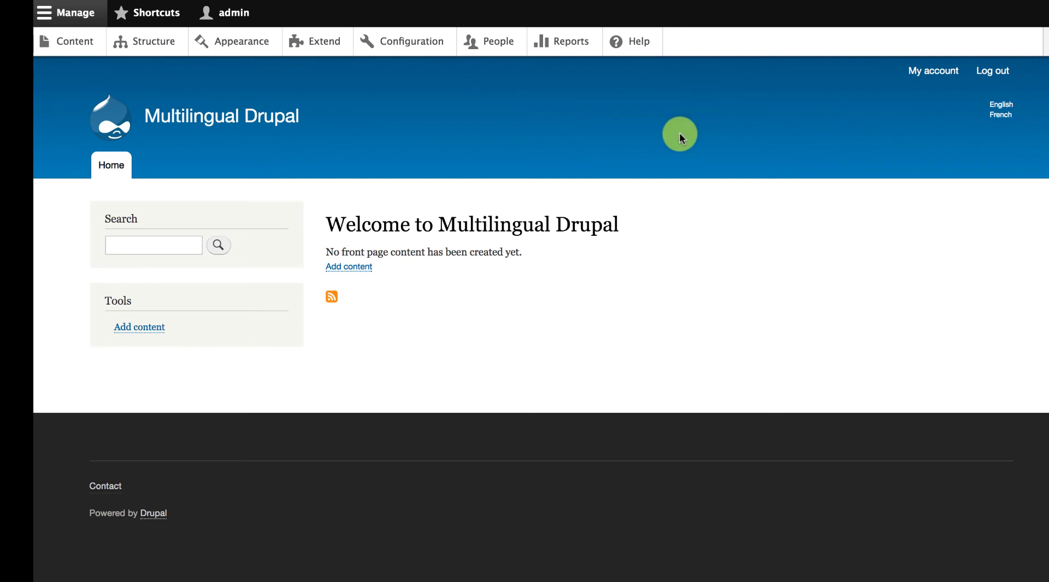
# Enable custom language settings for Content in the site's content language and translation configuration
pyautogui.click(433, 51)
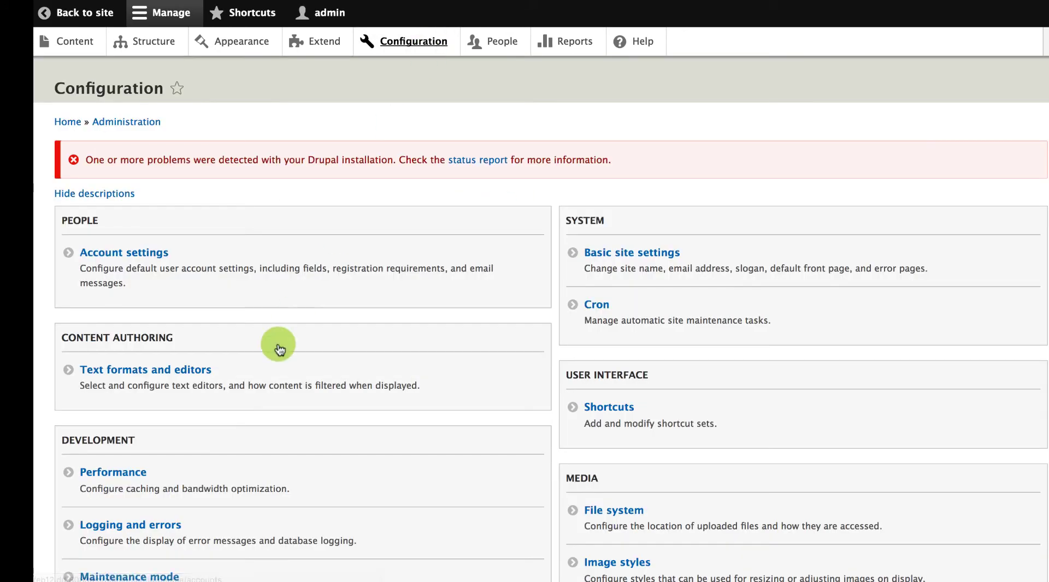
pyautogui.scroll(-5, 274, 358)
pyautogui.scroll(-5, 274, 361)
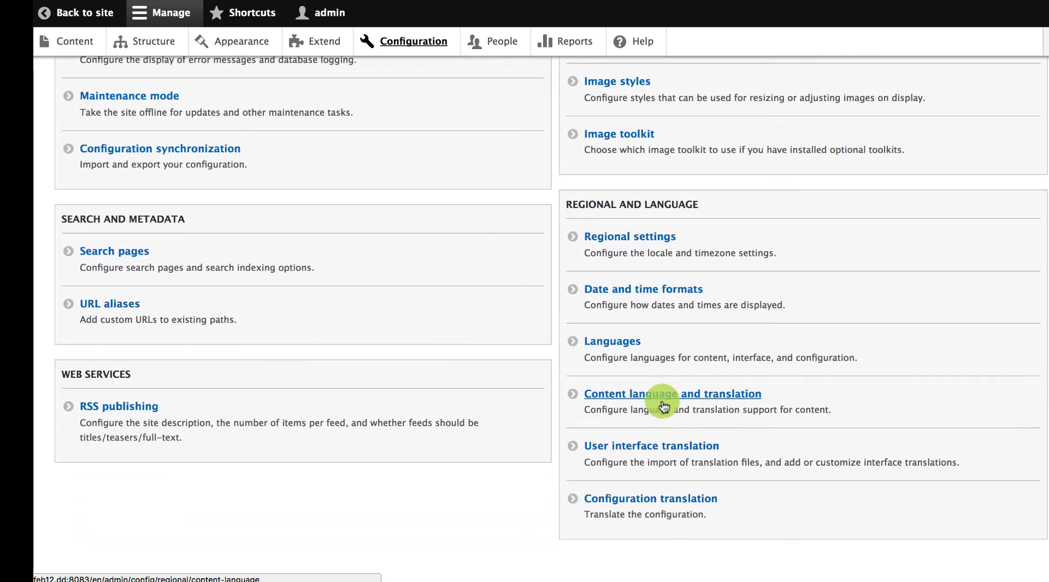
pyautogui.click(662, 402)
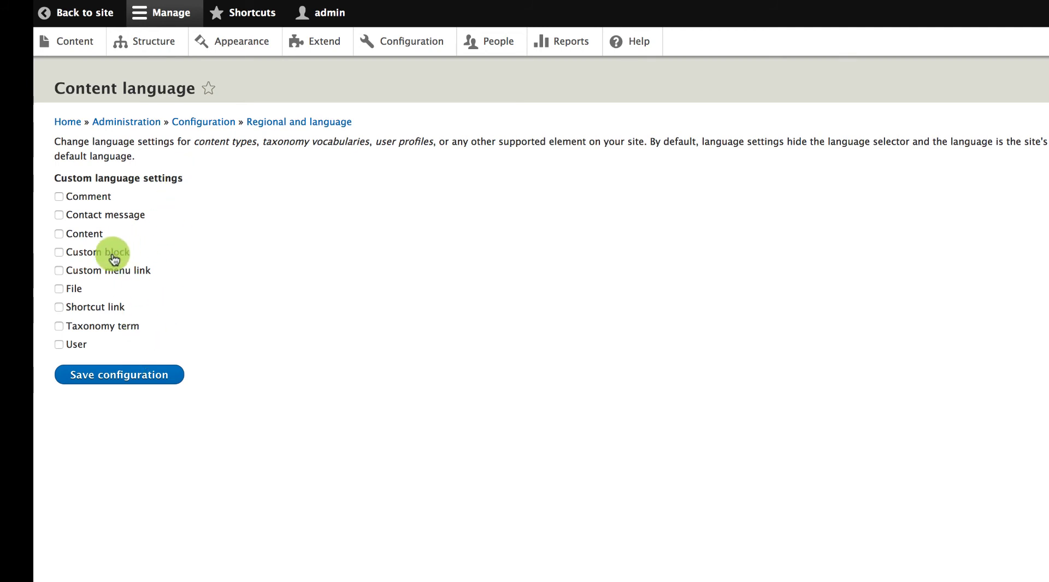
pyautogui.click(92, 240)
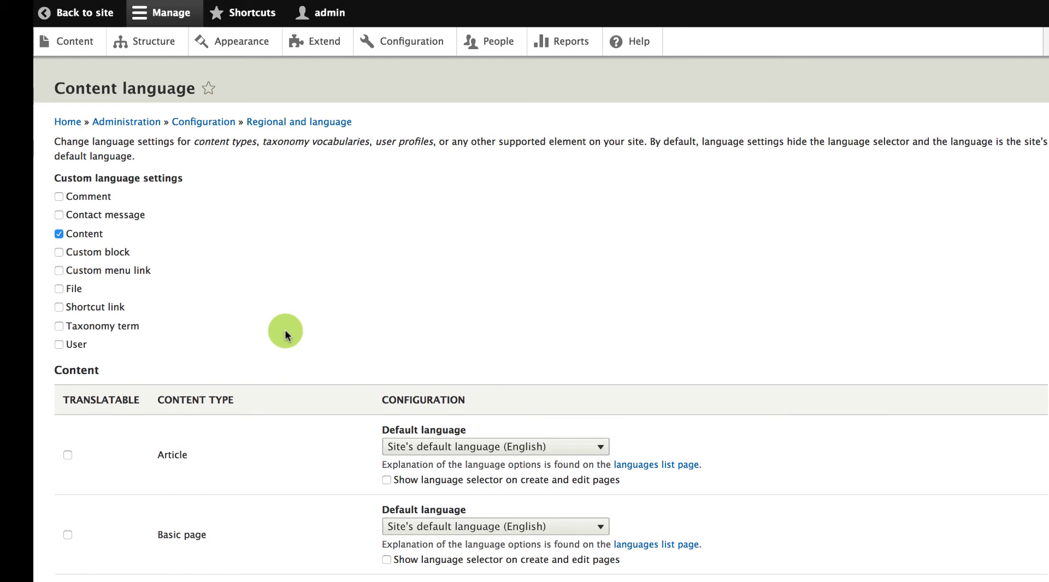
# Make the Article and Basic page content types translatable
pyautogui.scroll(-3, 284, 329)
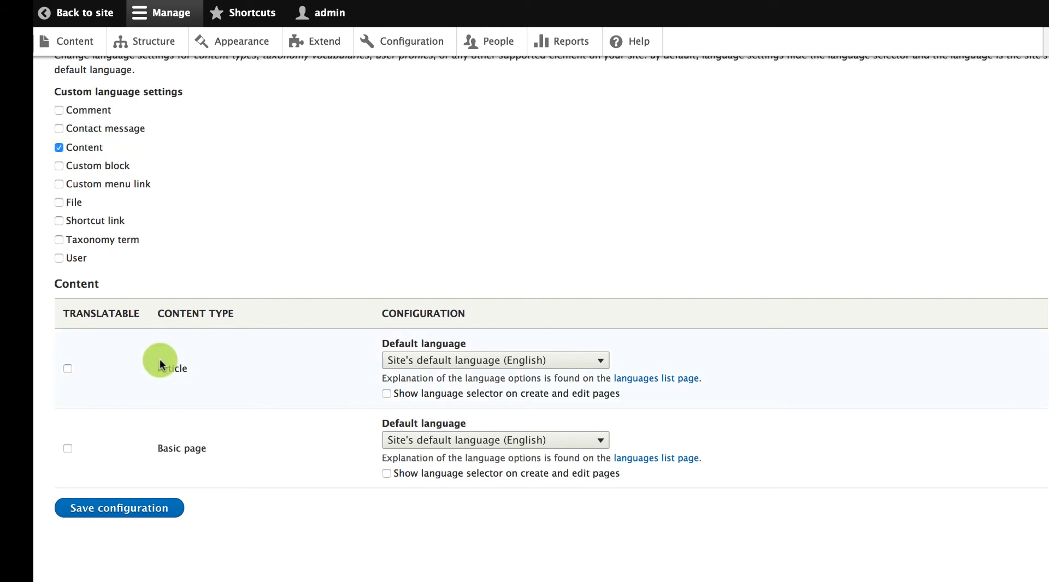
pyautogui.click(68, 368)
pyautogui.scroll(-8, 85, 512)
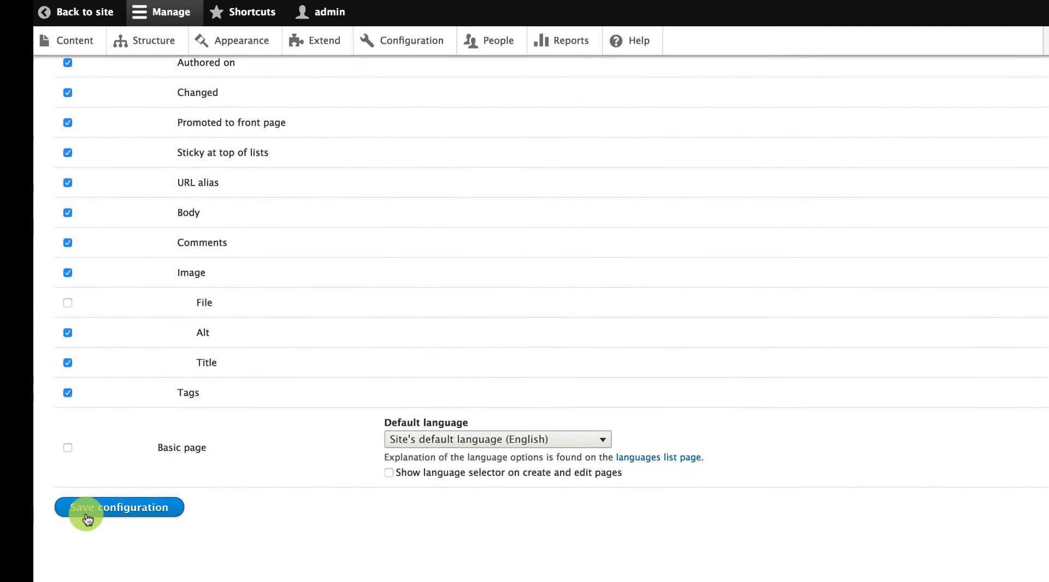
pyautogui.click(68, 448)
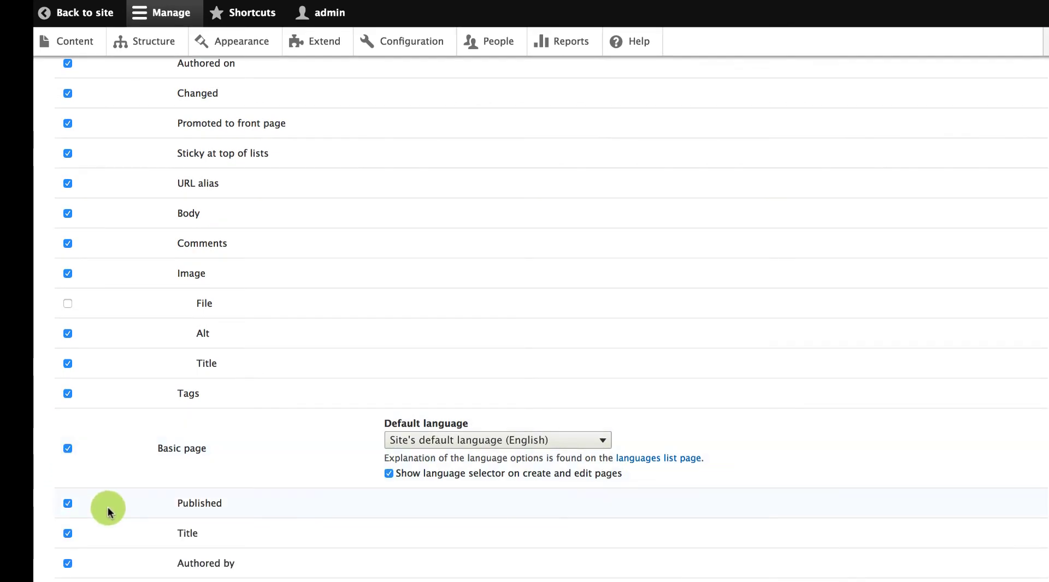
pyautogui.scroll(-4, 107, 507)
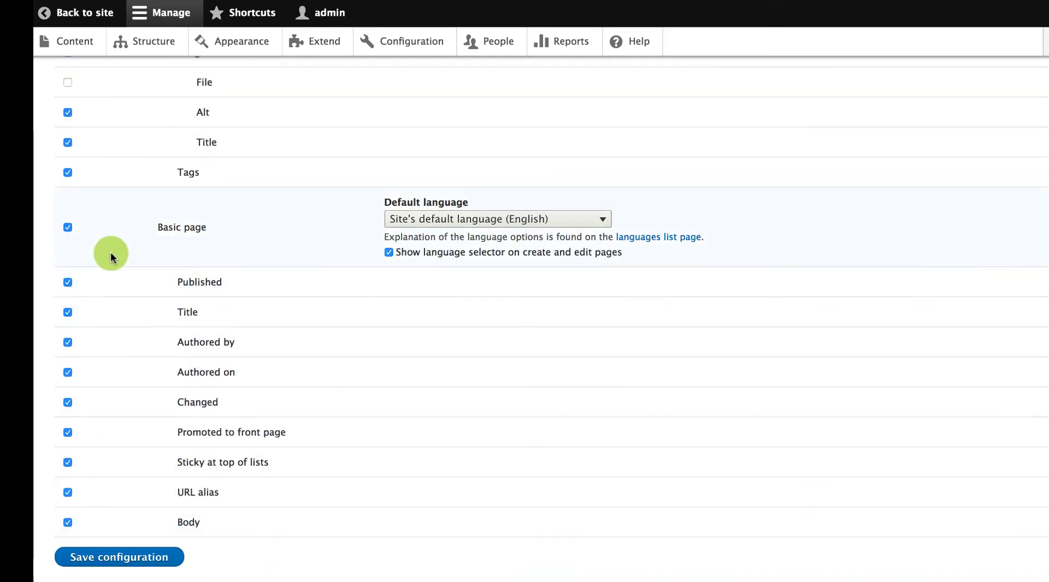
# Make the File element of the Article's Image field translatable and save the content language configuration
pyautogui.scroll(8, 110, 254)
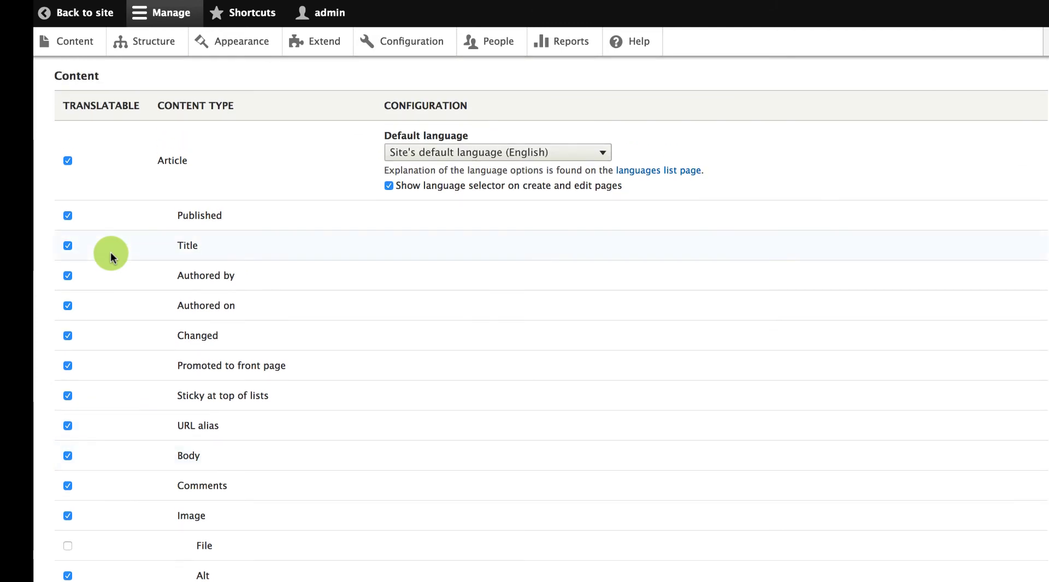
pyautogui.scroll(-1, 111, 256)
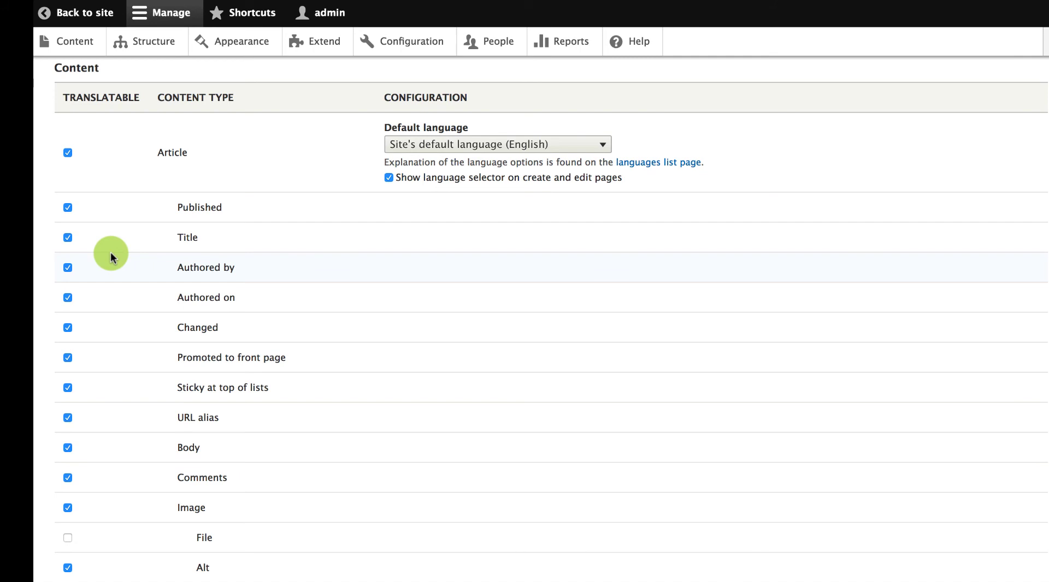
pyautogui.scroll(-5, 110, 255)
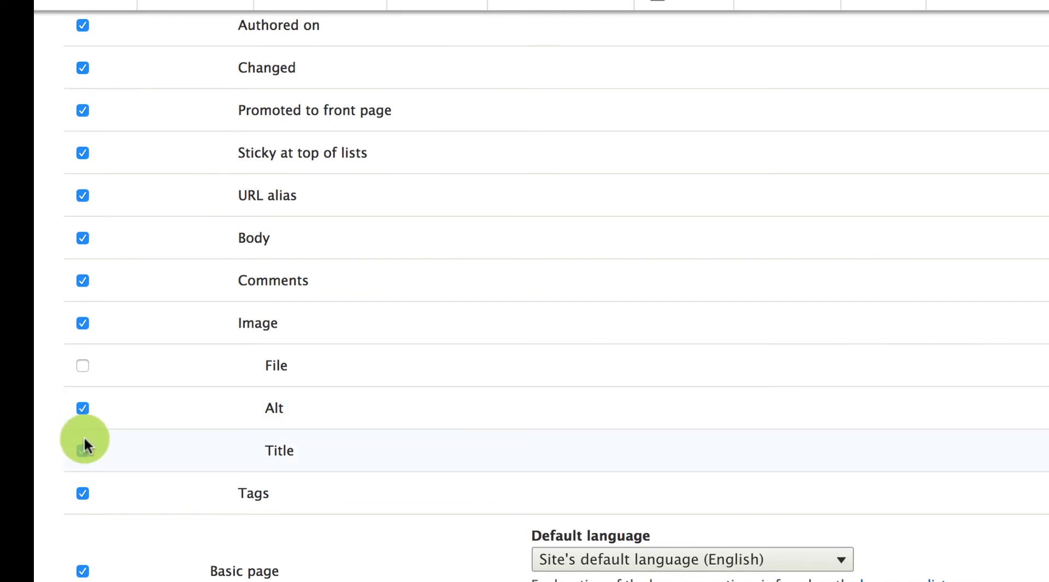
pyautogui.click(83, 367)
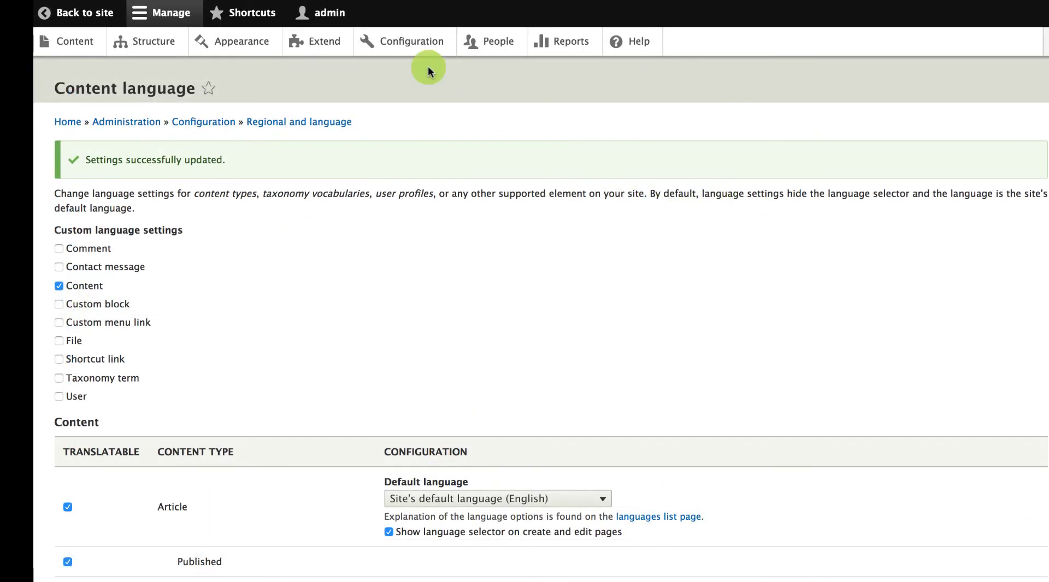
# Examine the French user interface translations, comparing source strings with their translations and checking the string filter options
pyautogui.click(335, 121)
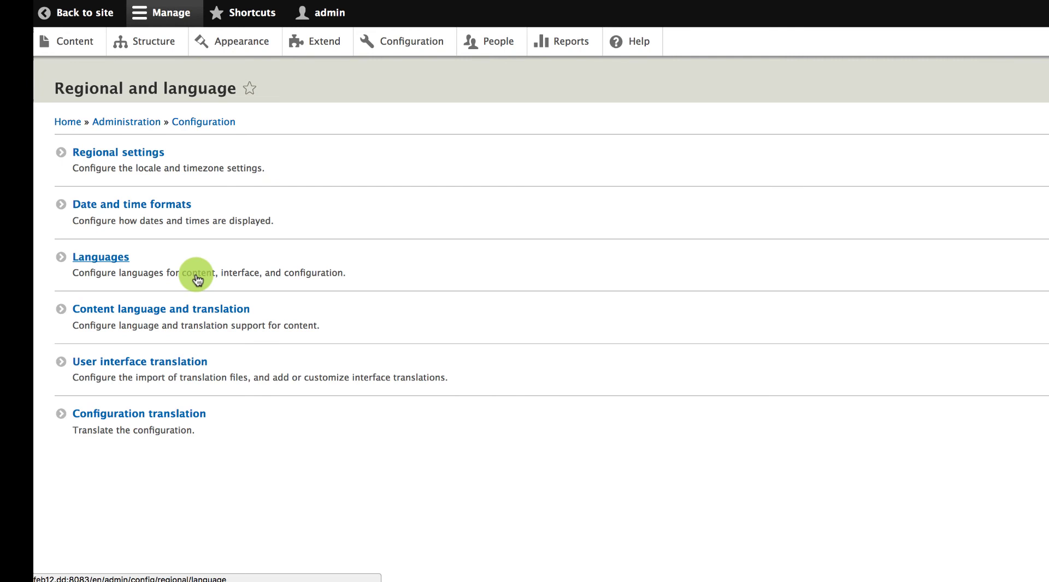
pyautogui.click(182, 363)
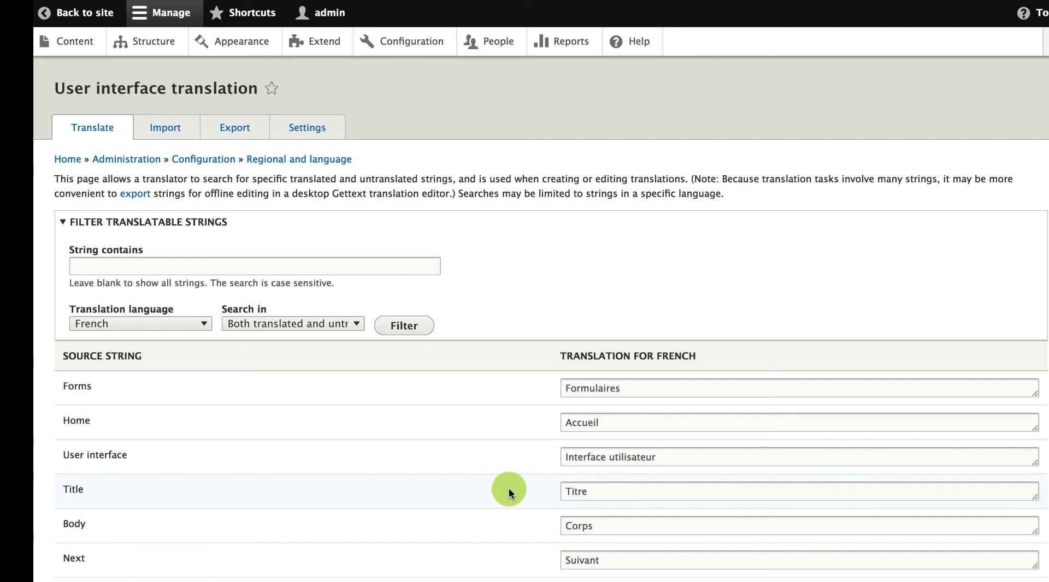
pyautogui.scroll(-10, 509, 487)
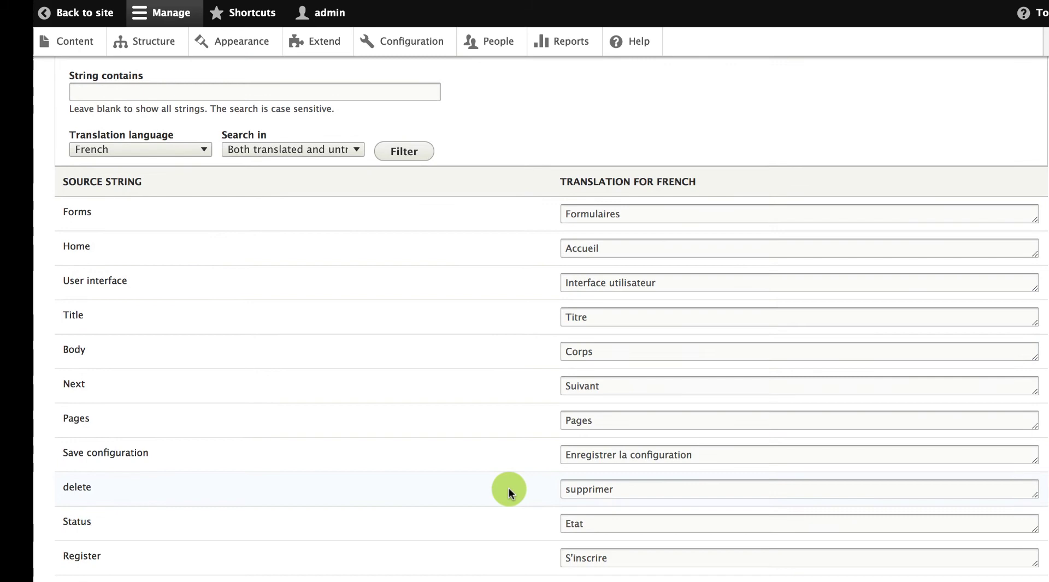
pyautogui.scroll(-12, 509, 490)
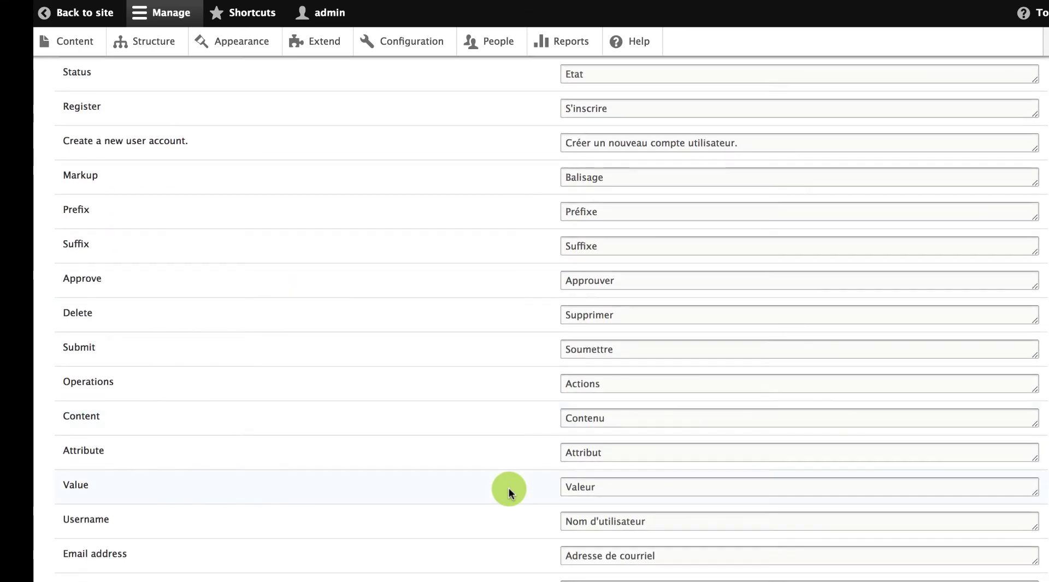
pyautogui.scroll(-4, 509, 487)
pyautogui.scroll(11, 509, 487)
pyautogui.scroll(12, 509, 491)
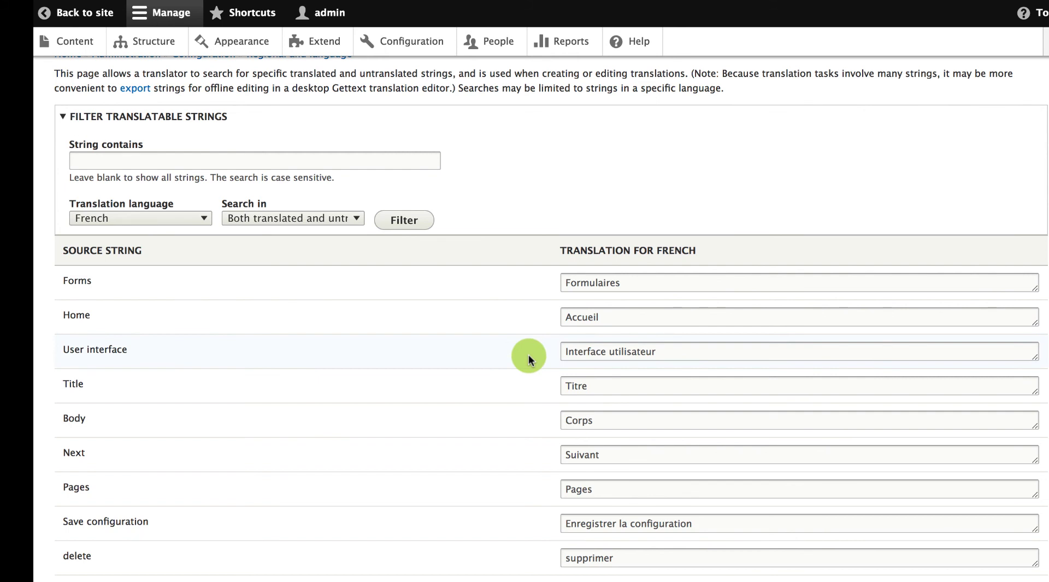
pyautogui.scroll(-3, 587, 479)
pyautogui.scroll(-2, 586, 480)
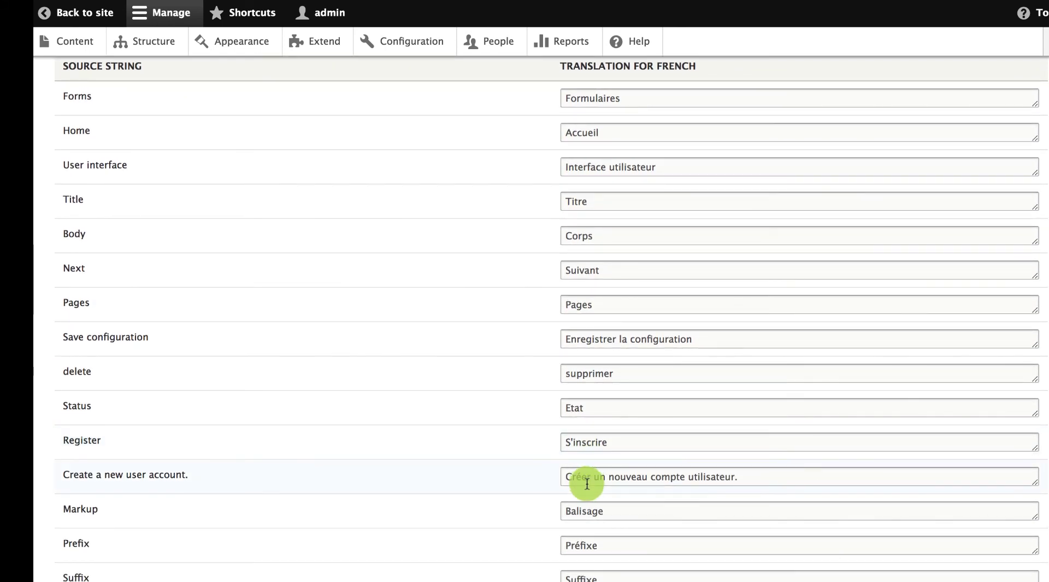
pyautogui.scroll(4, 572, 473)
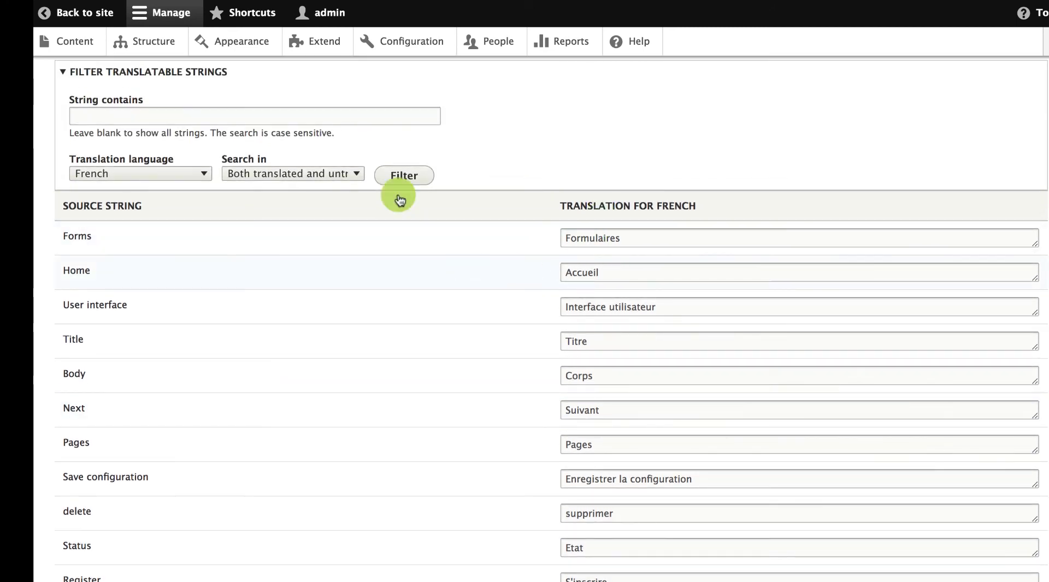
pyautogui.click(368, 117)
pyautogui.scroll(1, 369, 120)
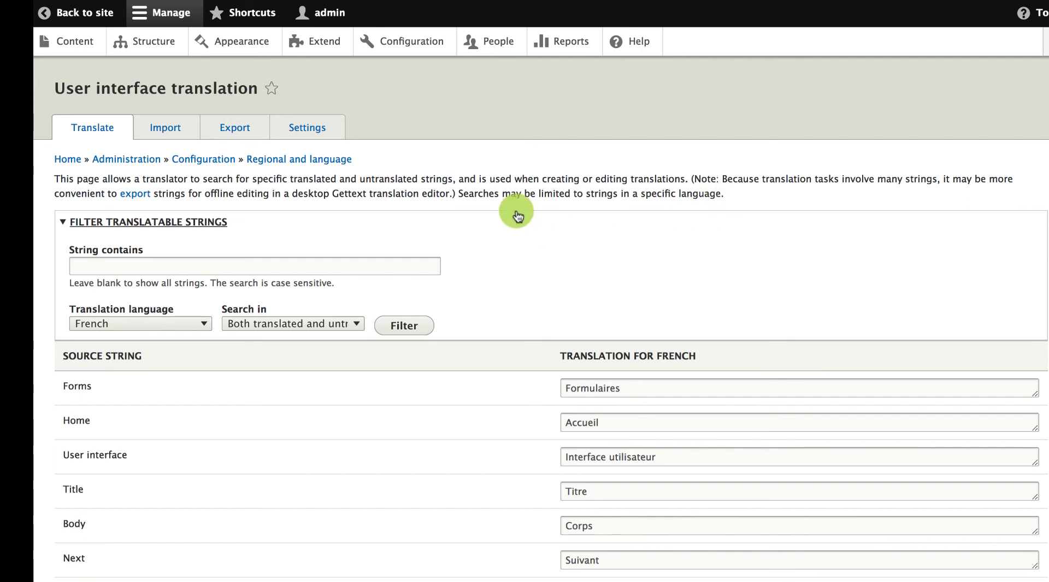
# Look through the site's translatable configuration items and list the views available for translation
pyautogui.click(319, 162)
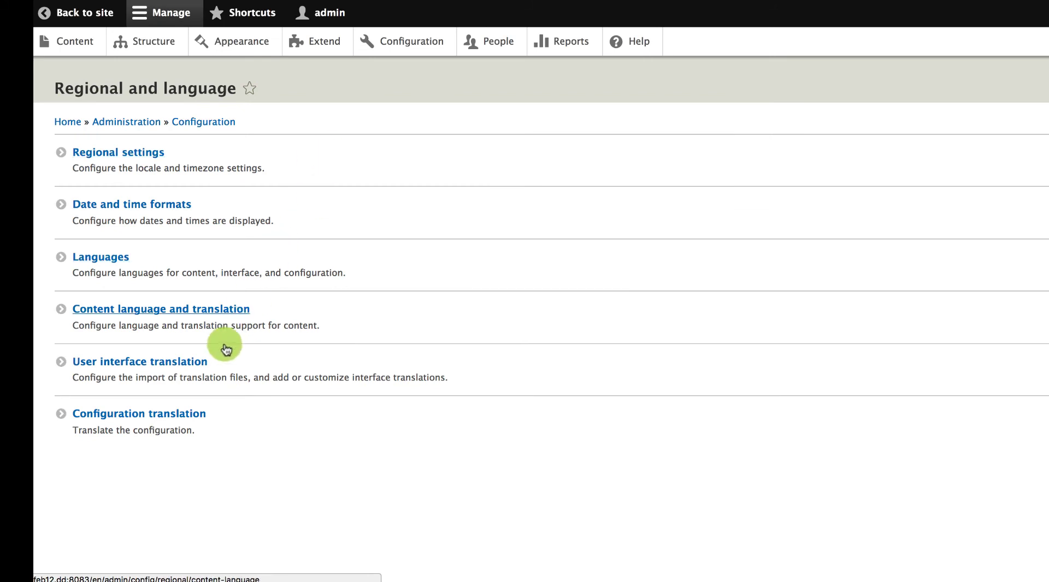
pyautogui.click(153, 420)
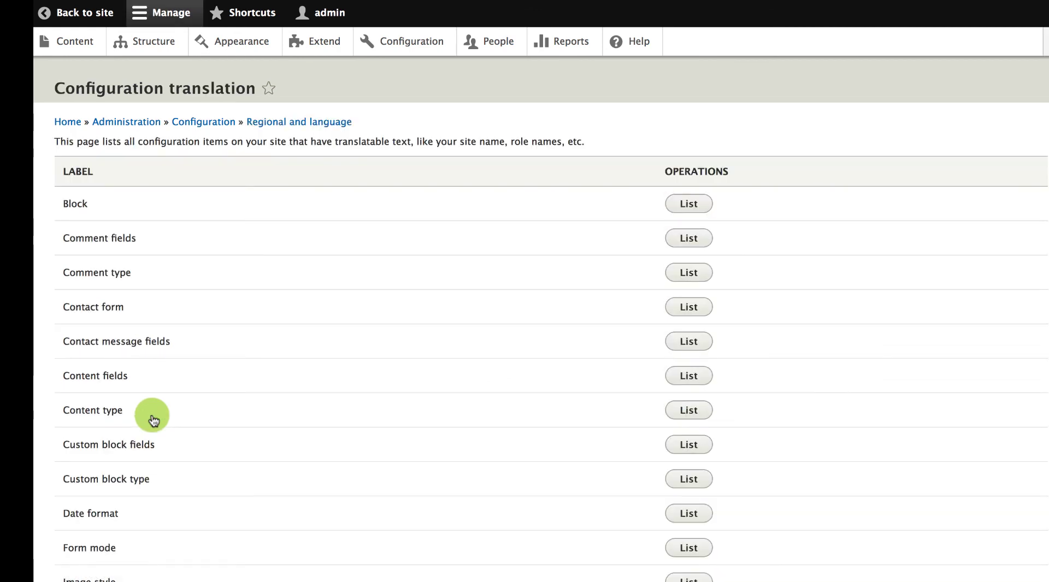
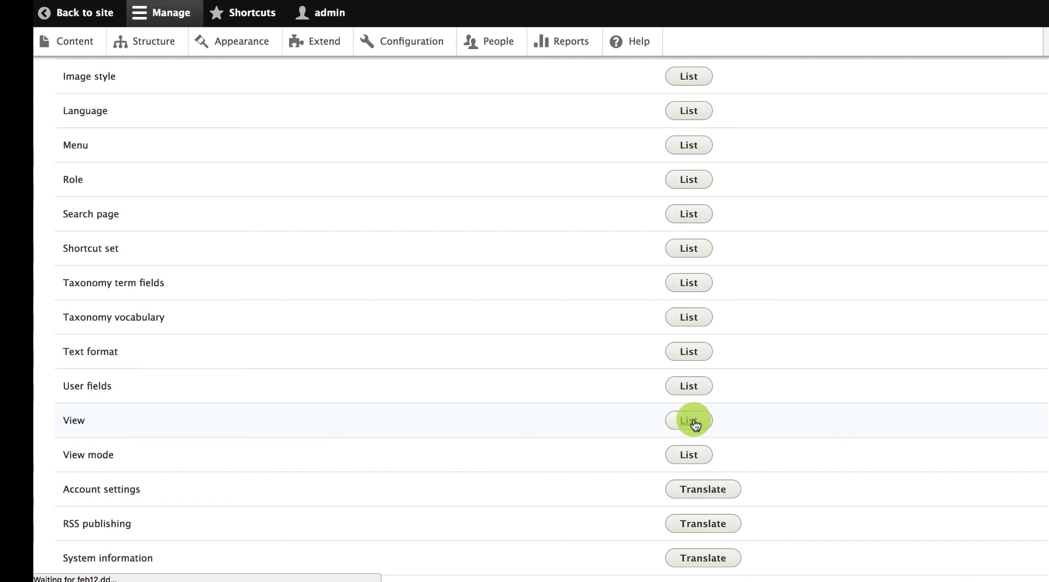
pyautogui.scroll(-2, 316, 268)
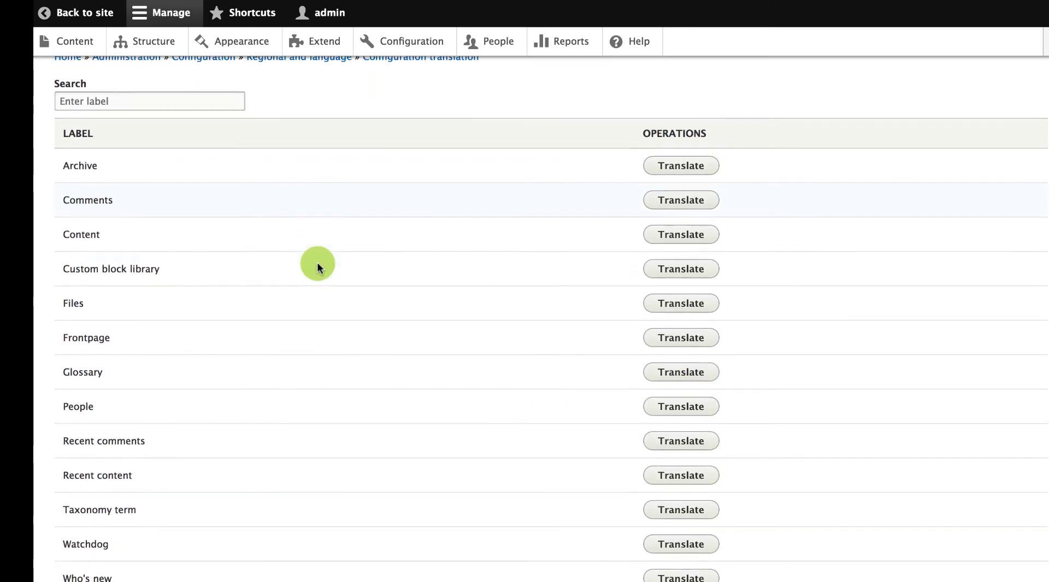
pyautogui.scroll(-3, 300, 421)
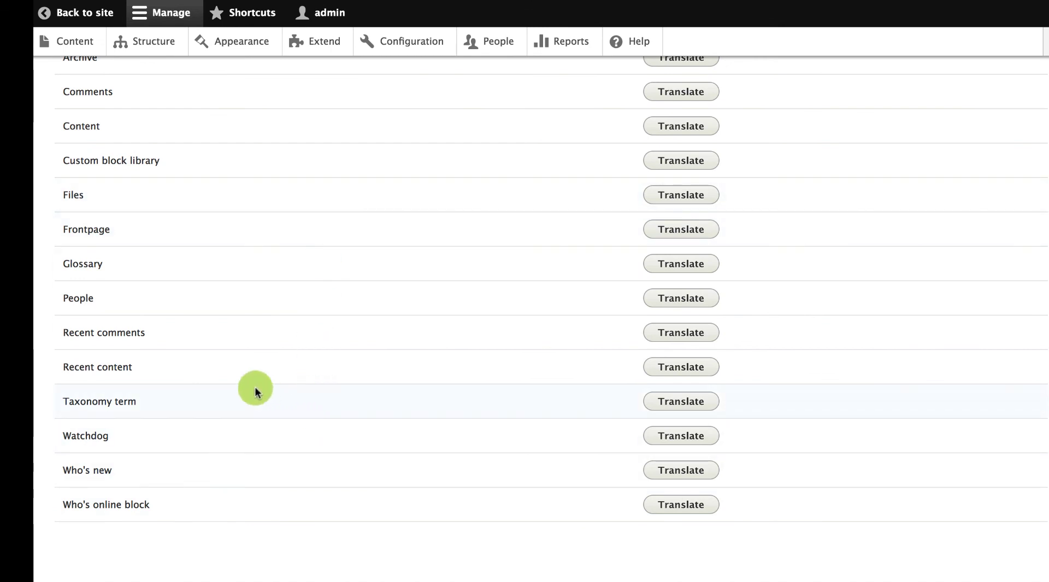
# Open the French translation of the Recent content view and examine its master display settings and default display options
pyautogui.click(693, 371)
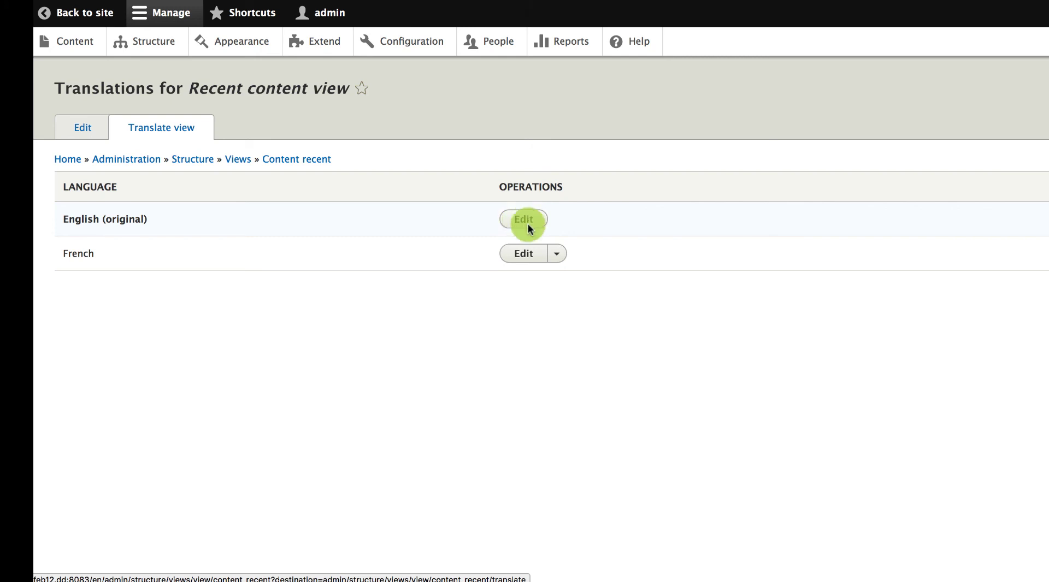
pyautogui.click(527, 254)
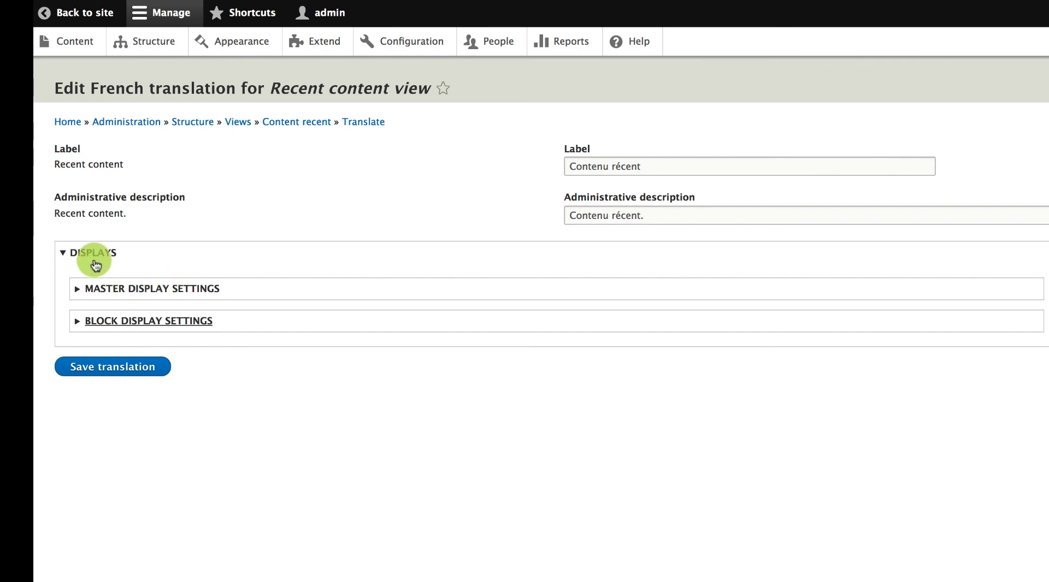
pyautogui.click(125, 293)
pyautogui.click(164, 370)
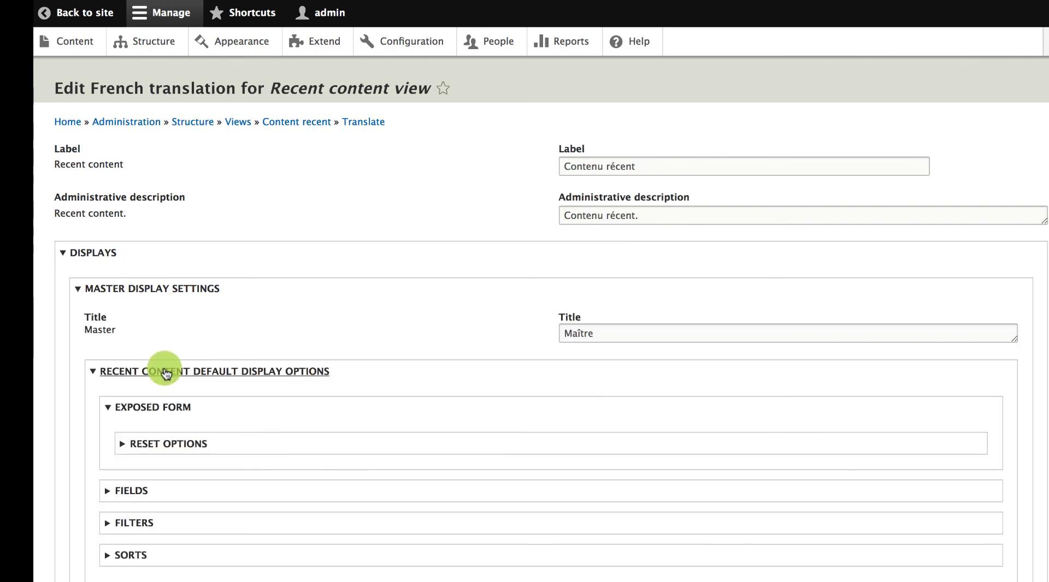
pyautogui.scroll(-4, 164, 371)
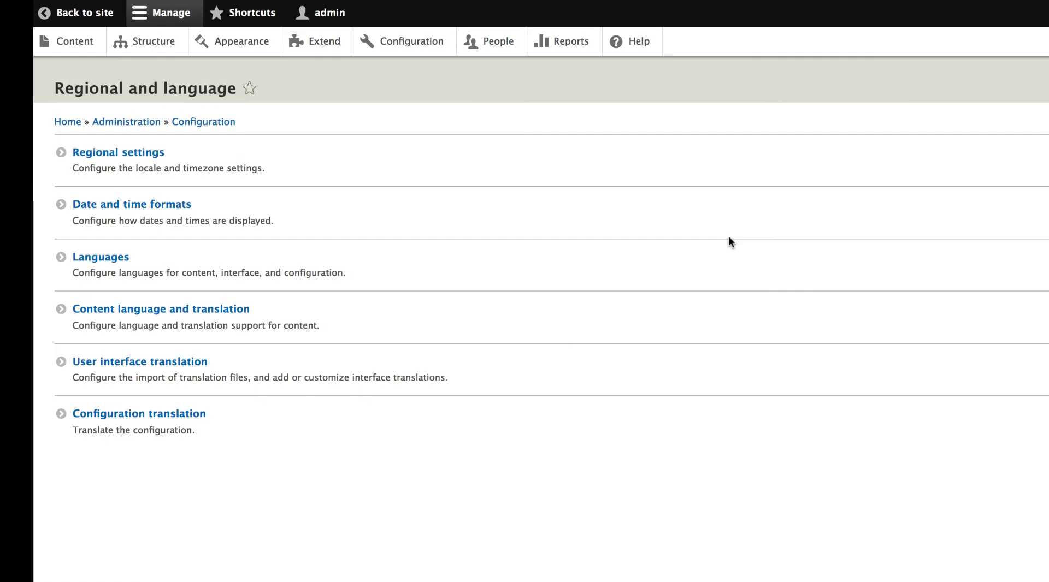